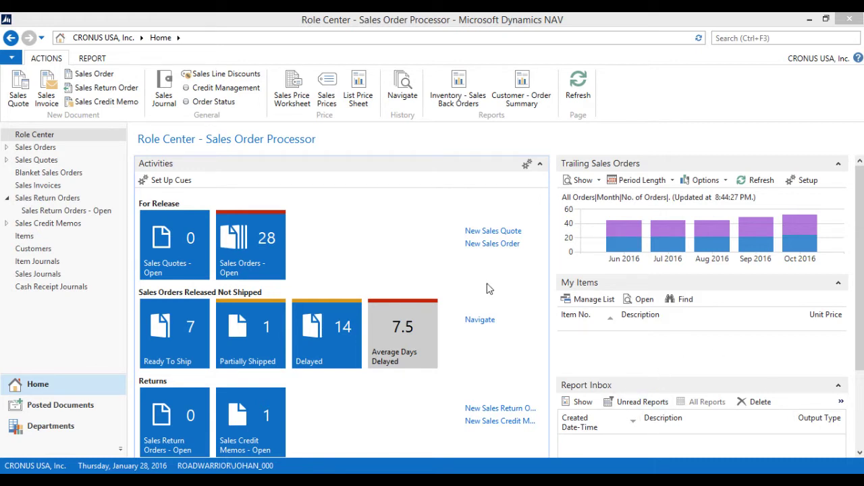
- Create a new sales return order and show its General FastTab, ready for the sell-to customer
left_click(66, 198)
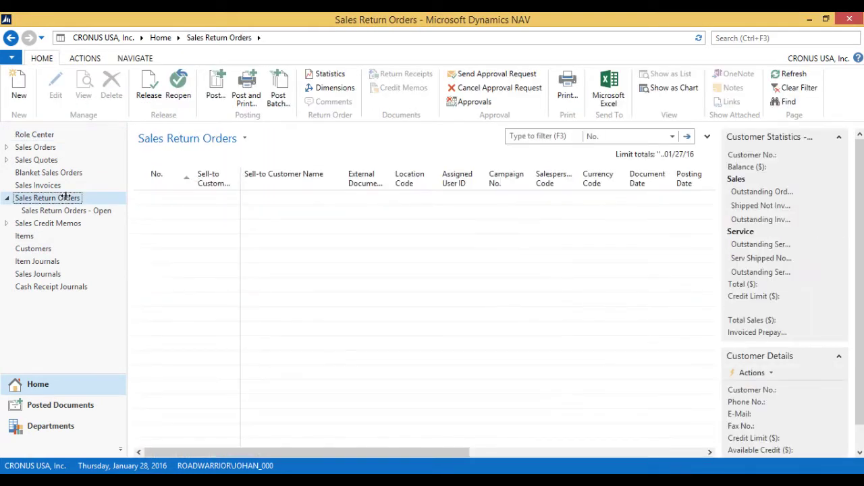
left_click(18, 91)
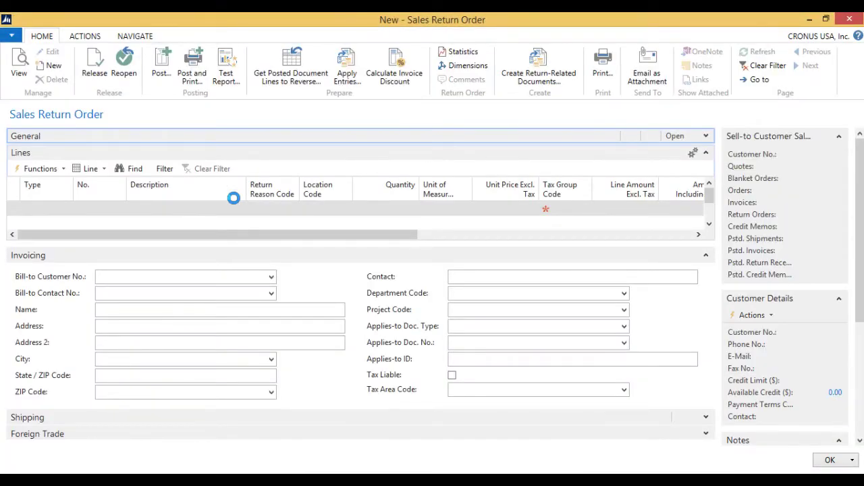
left_click(706, 254)
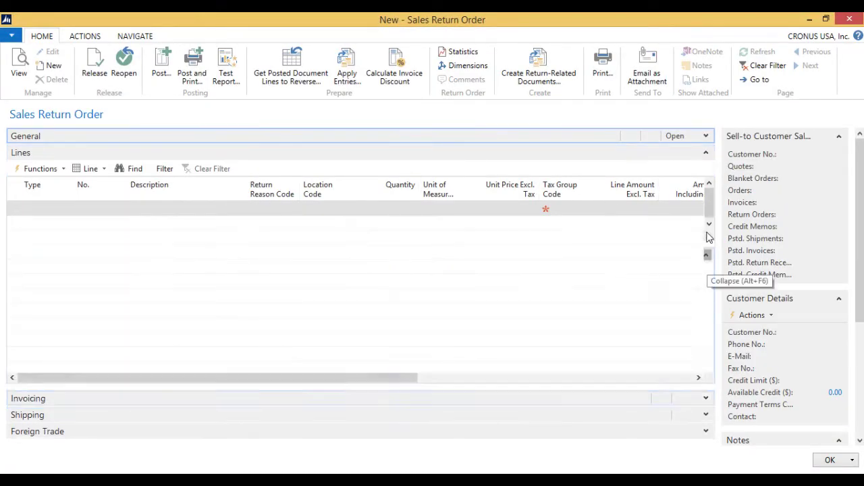
left_click(705, 135)
left_click(263, 156)
- Search 'the can' to set the sell-to customer to The Cannon Group PLC (10000)
type("the ca")
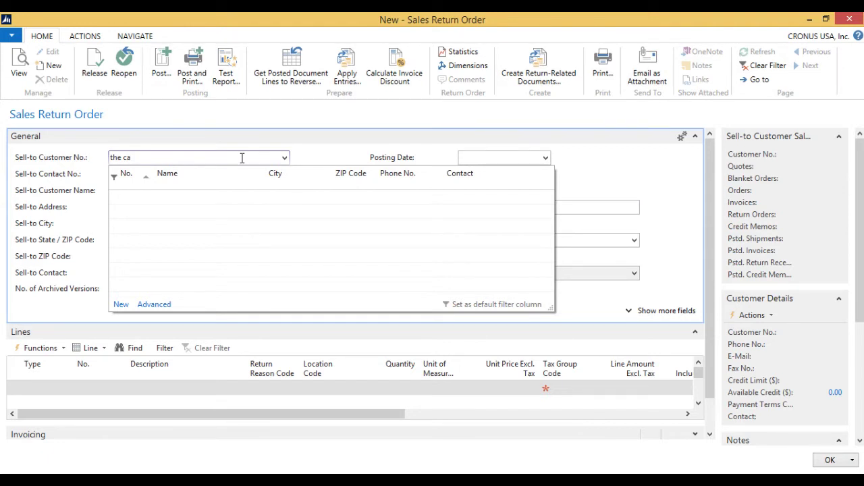
left_click(192, 182)
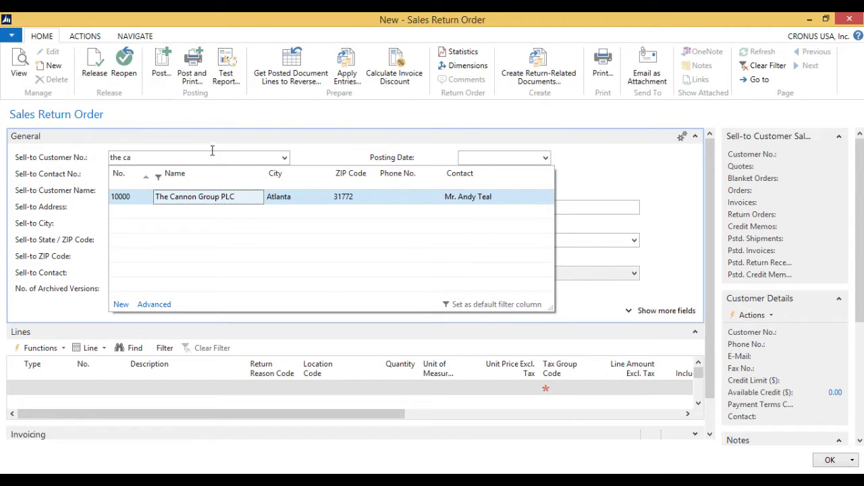
left_click(190, 154)
key("BackSpace")
key("BackSpace")
key("BackSpace")
key("BackSpace")
key("BackSpace")
key("BackSpace")
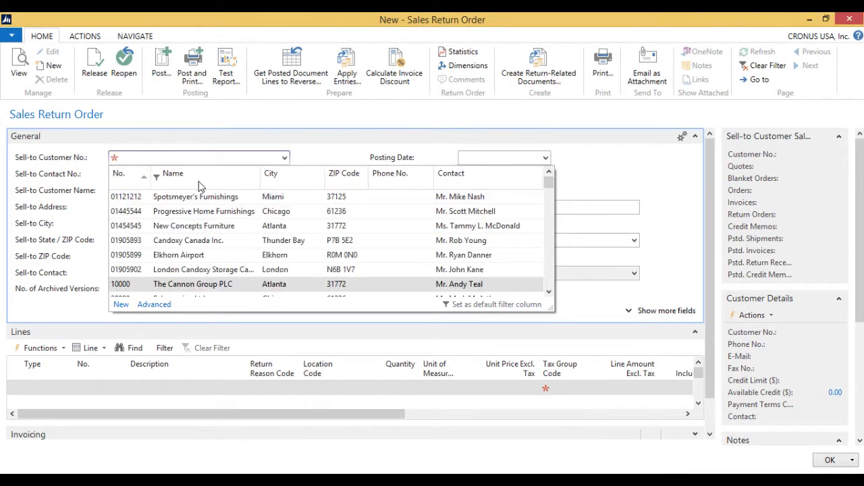
key("Escape")
type("the can")
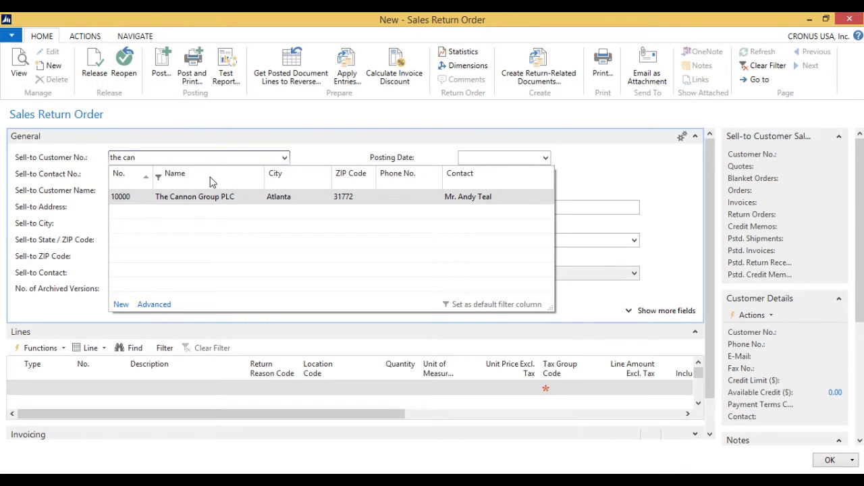
key("Tab")
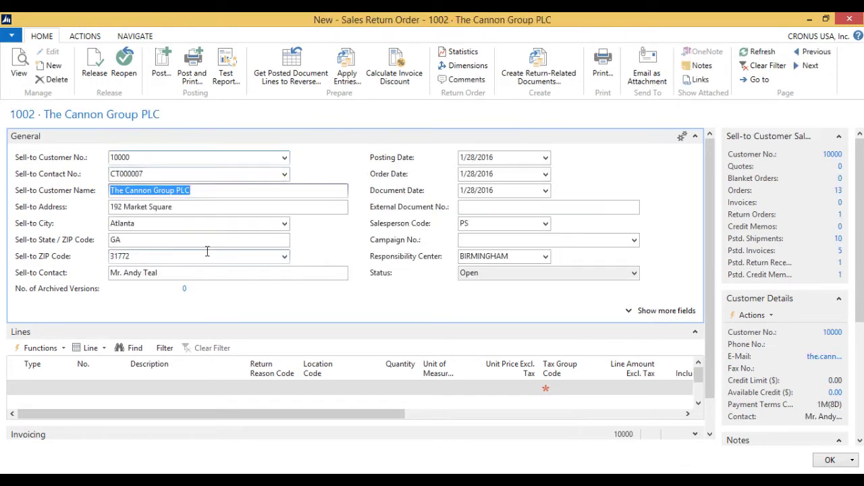
- Add an Item return line for 70062 Coffee Mug - Standard, priced 15.00 at location BLUE
left_click(30, 386)
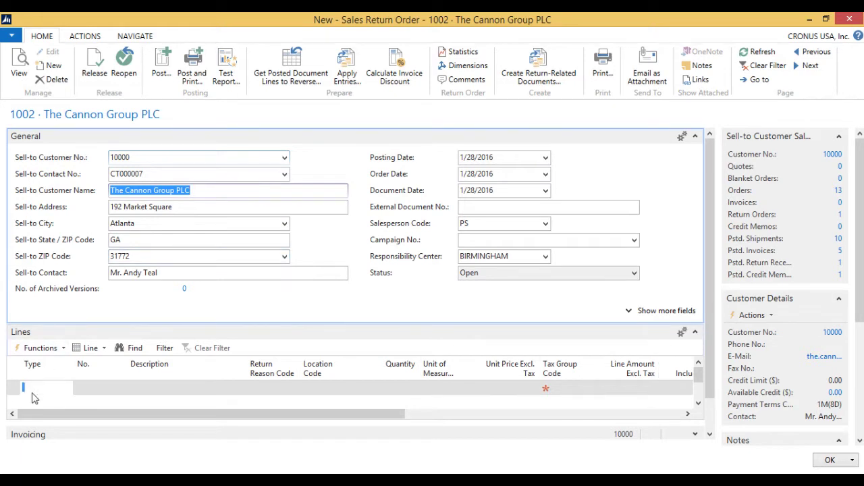
type("item")
key("Tab")
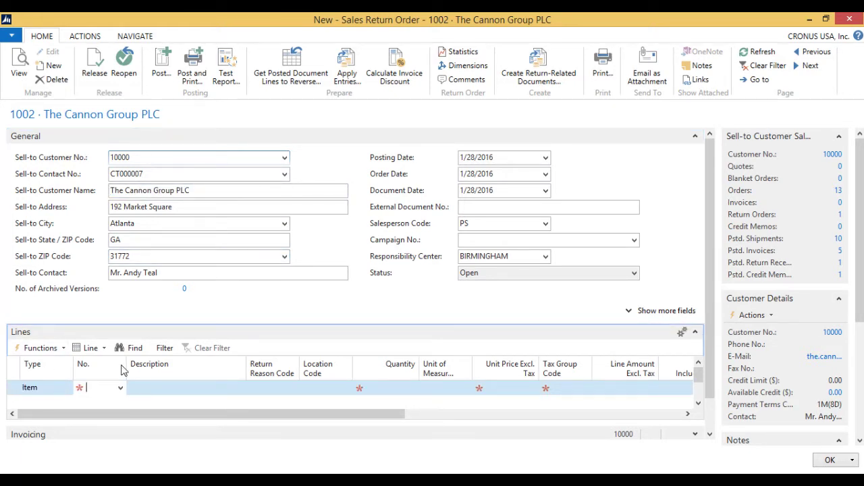
type("coo")
type("ff")
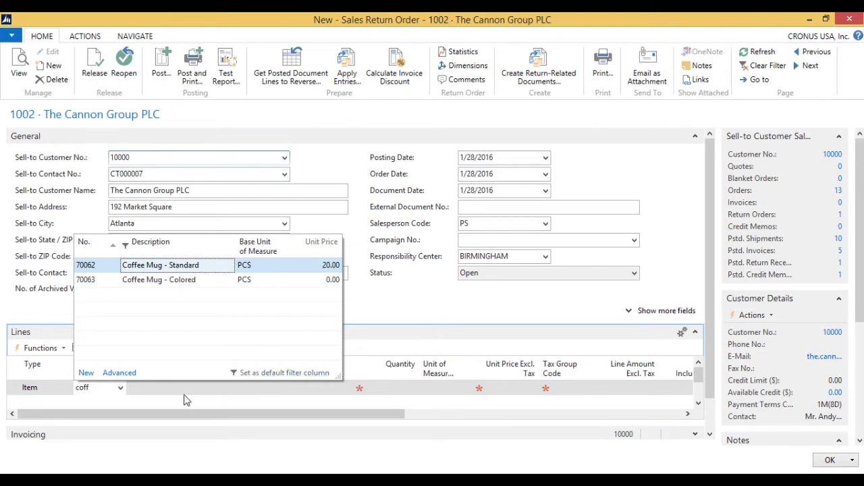
key("Return")
key("Return")
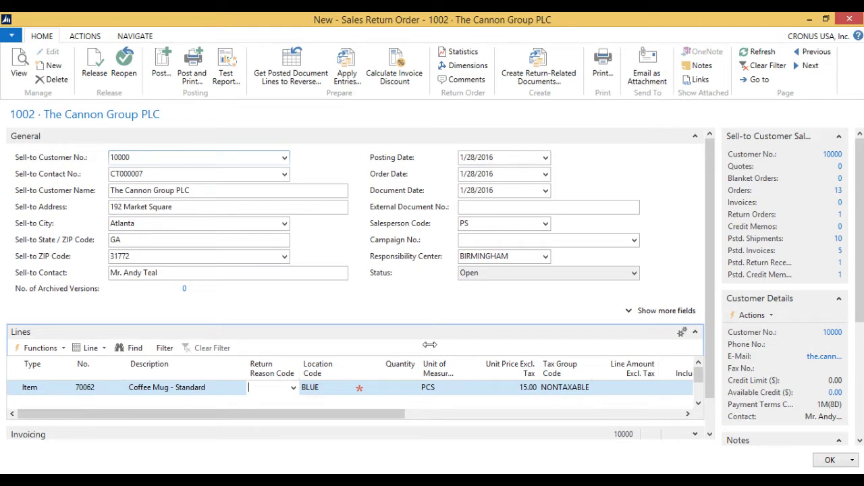
left_click(291, 387)
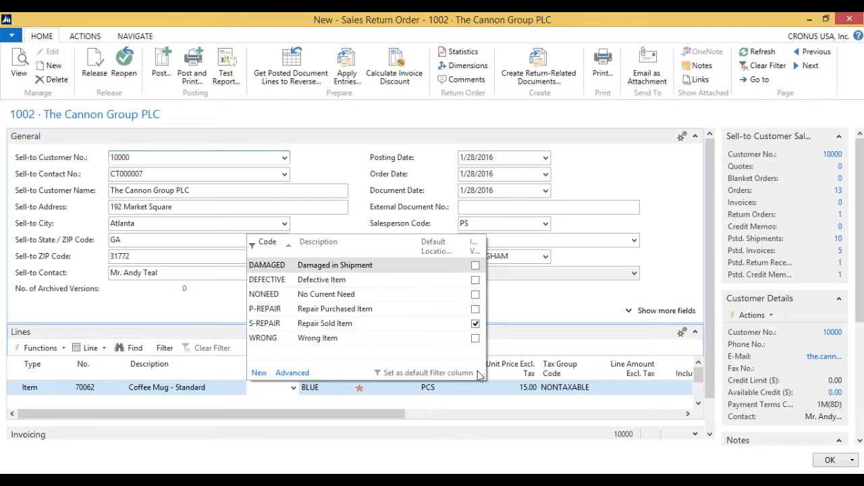
- Set the Coffee Mug line's Return Reason Code to DEFECTIVE, leaving quantity blank
left_click_drag(484, 379, 666, 397)
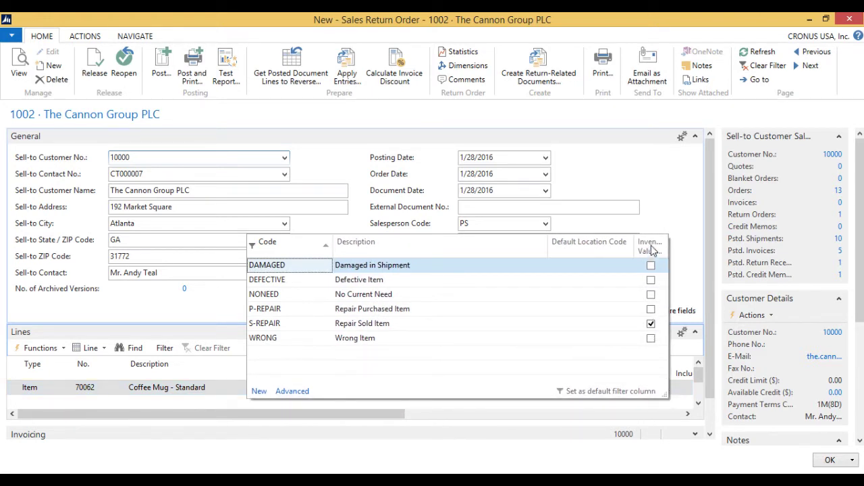
left_click(651, 324)
left_click(650, 323)
left_click(275, 284)
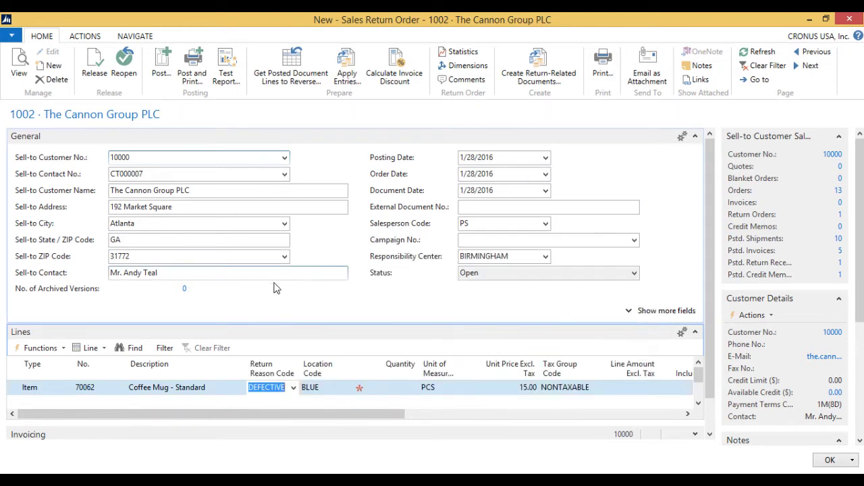
key("Tab")
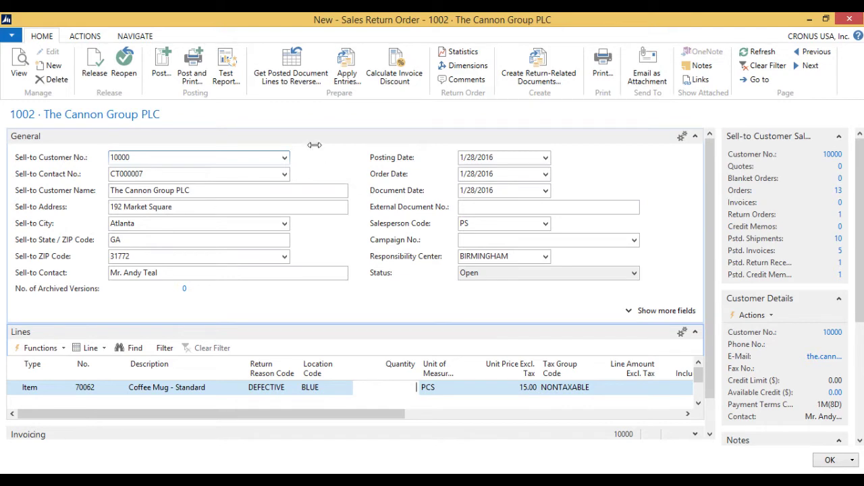
- Pull the posted invoice 103033 line for 10 Coffee Mug - Standard into the return order
left_click(292, 61)
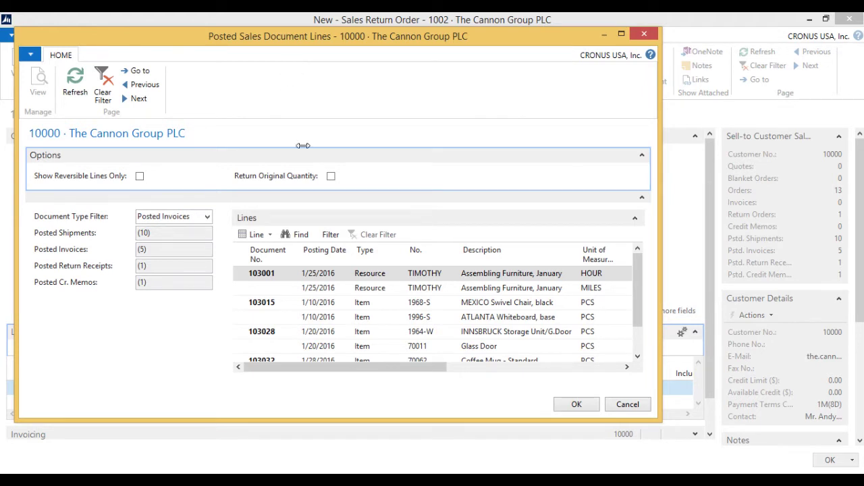
left_click_drag(659, 117, 803, 169)
left_click(461, 304)
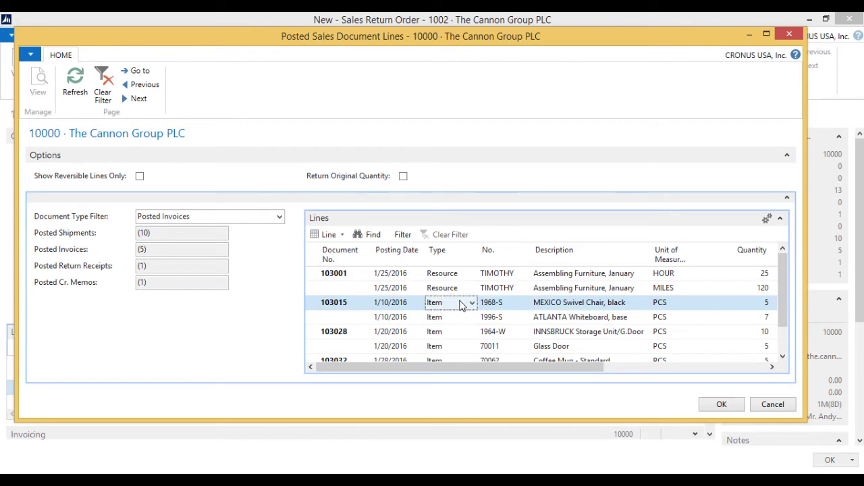
key("ctrl+End")
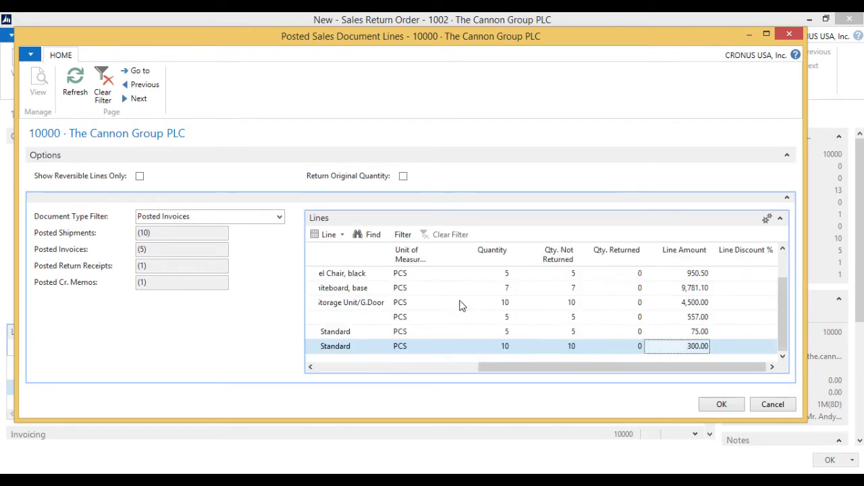
key("Home")
key("Tab")
key("Tab")
key("Tab")
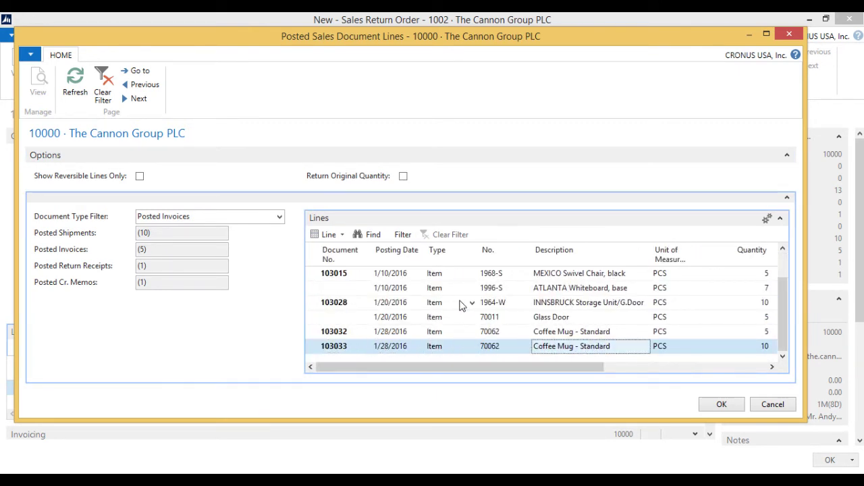
key("Tab")
key("Tab")
key("Tab")
key("Tab")
key("shift+Tab")
key("shift+Tab")
key("shift+Tab")
key("Home")
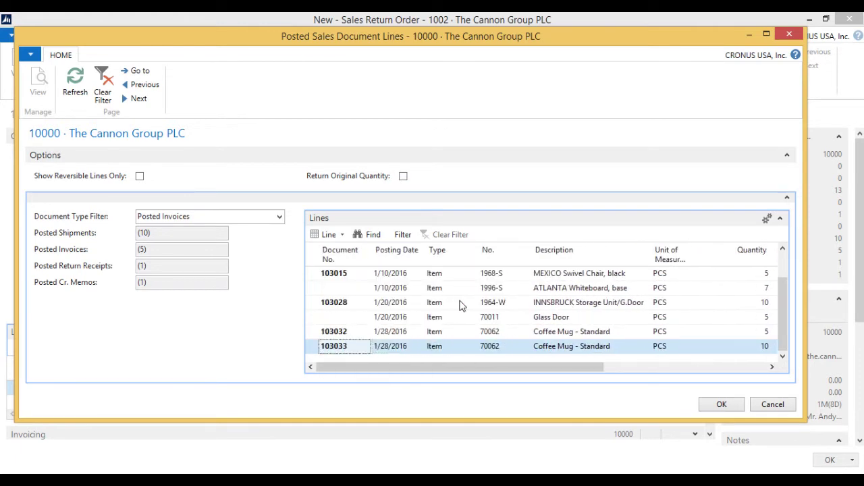
left_click(720, 404)
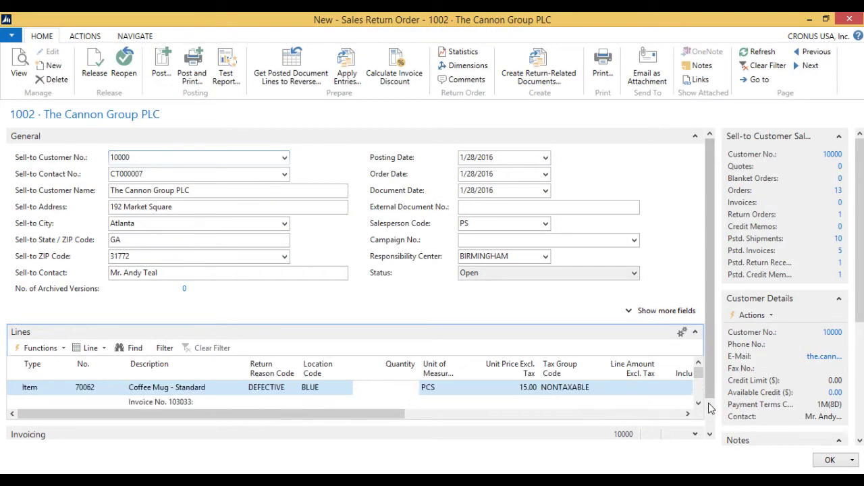
- Delete the manually entered Coffee Mug return line
right_click(13, 383)
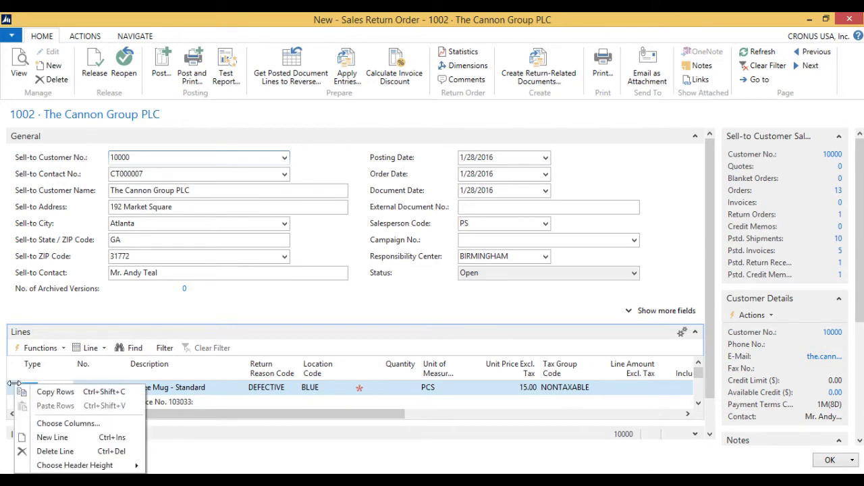
left_click(59, 450)
left_click(451, 263)
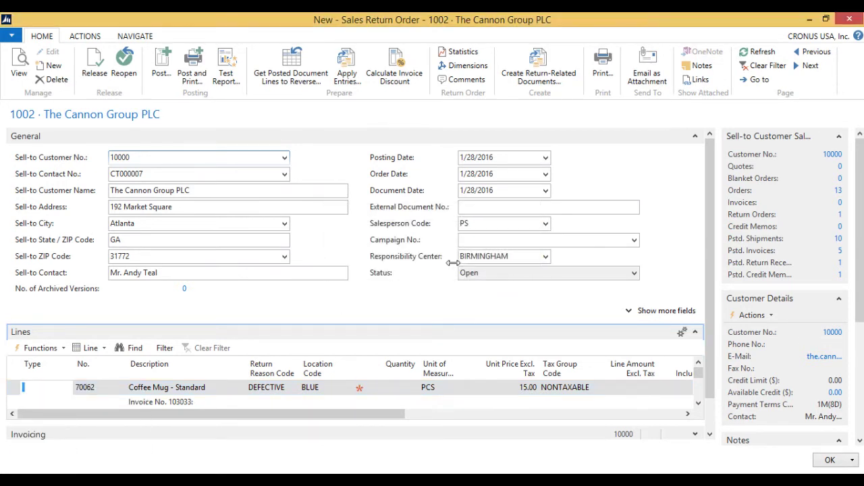
- Set the invoice 103033 Coffee Mug line's return reason to DEFECTIVE
left_click(695, 136)
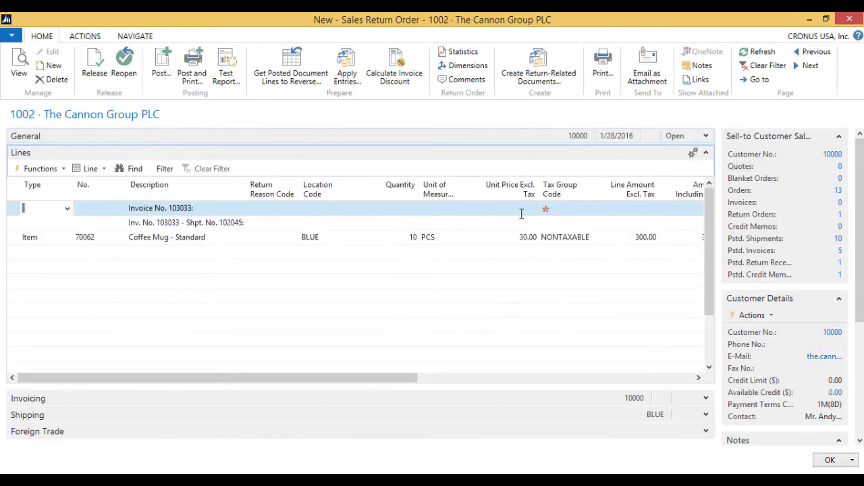
left_click(263, 238)
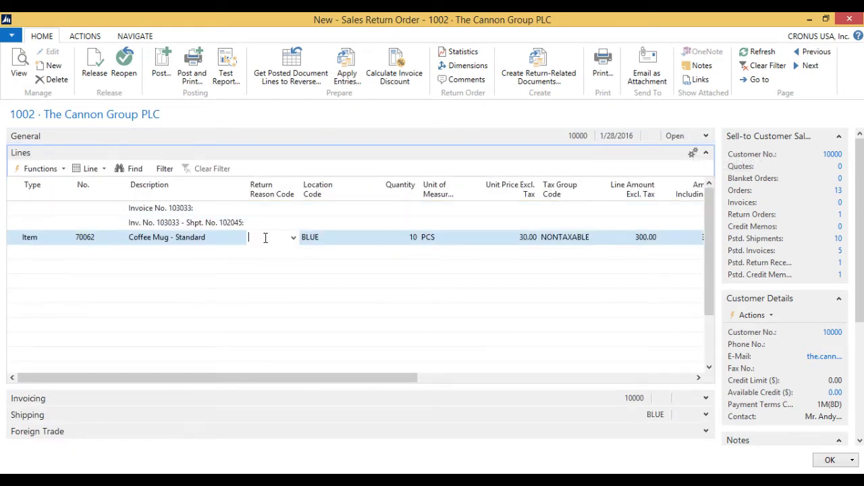
left_click(293, 237)
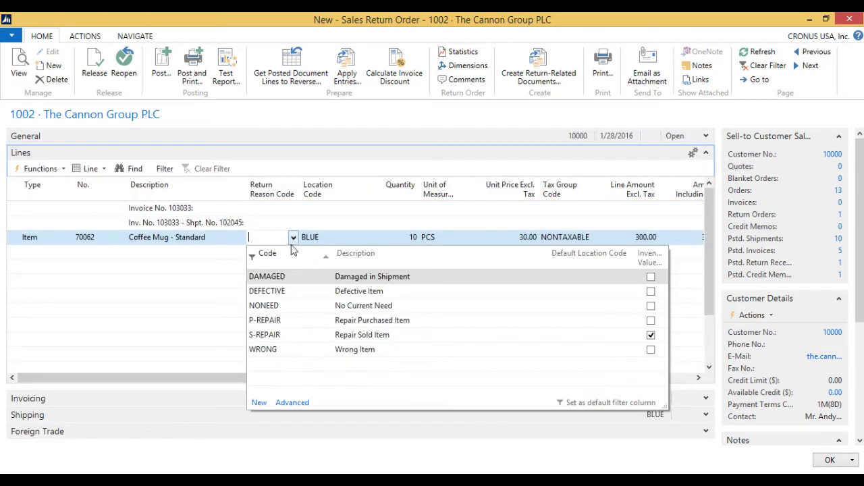
left_click(269, 293)
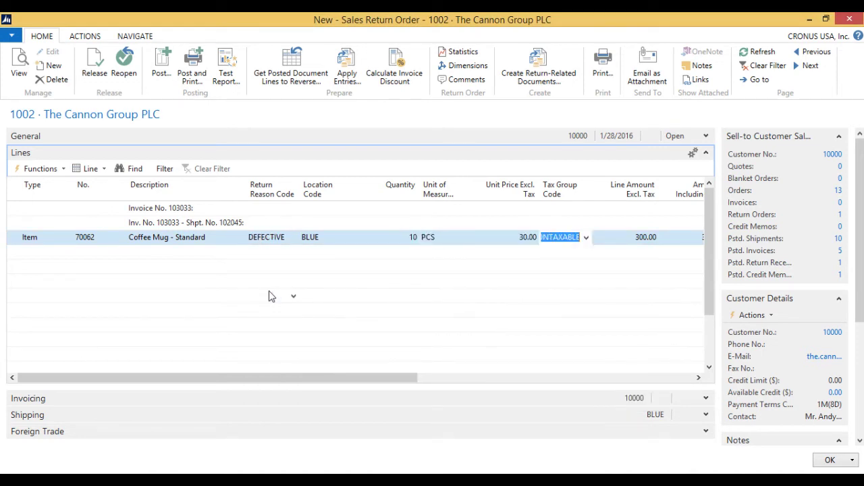
key("Tab")
key("Tab")
key("Tab")
key("Tab")
key("Tab")
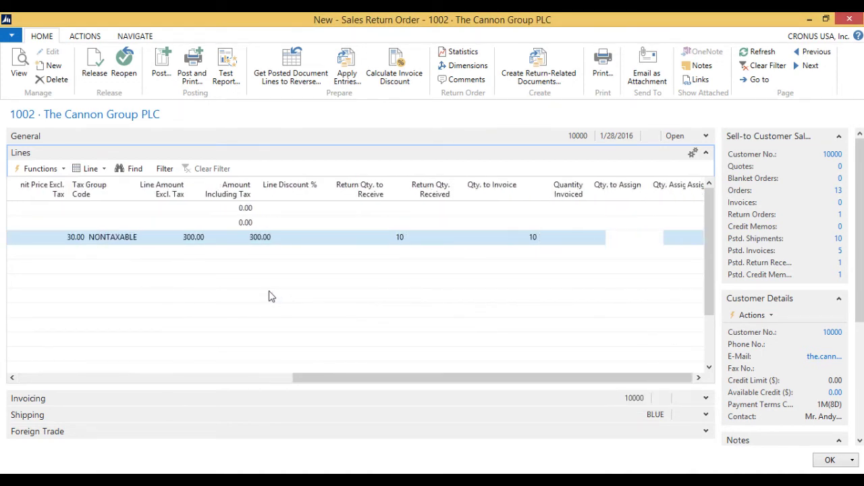
key("shift+Tab")
key("shift+Tab")
key("shift+Tab")
key("shift+Tab")
key("shift+Tab")
key("shift+Tab")
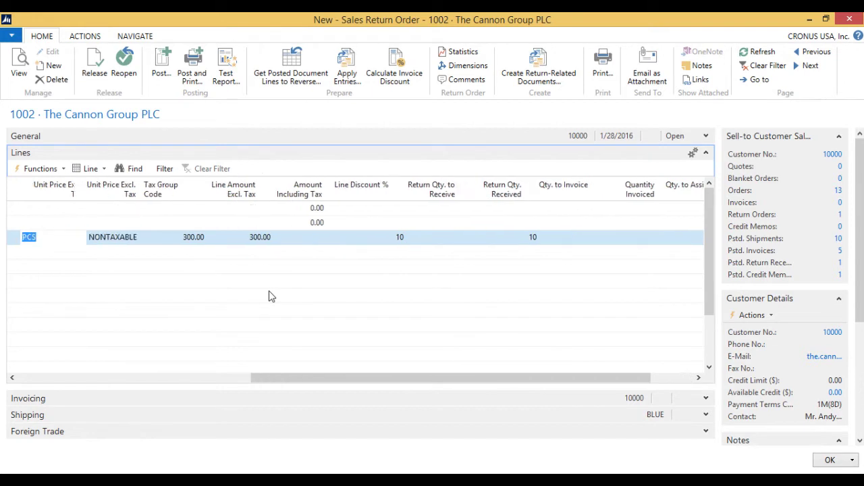
key("shift+Tab")
key("shift+Tab")
key("shift+Tab")
key("shift+Tab")
key("shift+Tab")
key("shift+Tab")
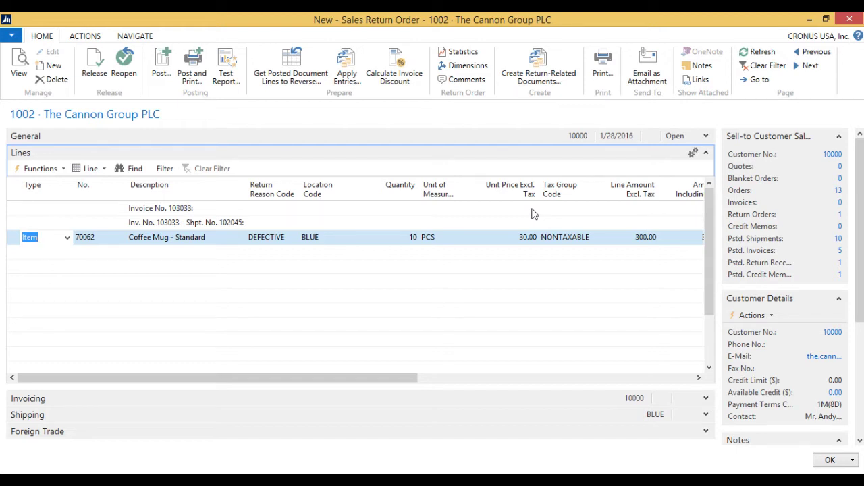
- Generate purchase return 1001, purchase order 106034 and sales order SO10002 using vendor Custom Metals Incorporated
left_click(706, 137)
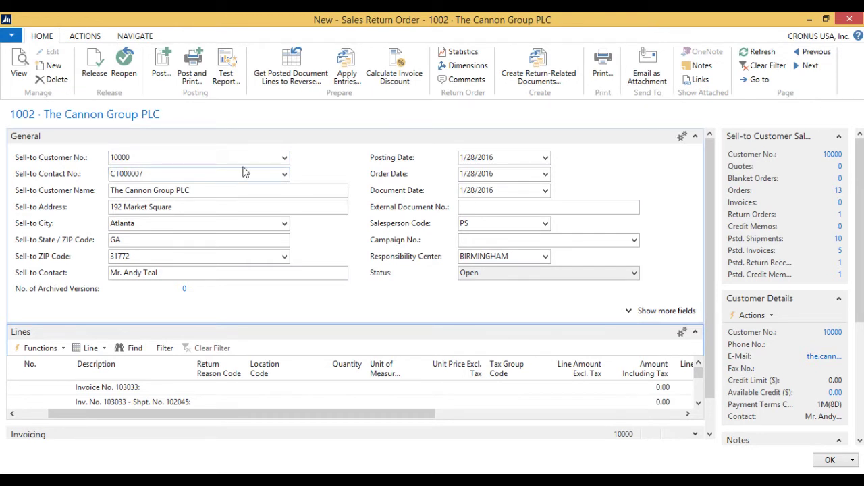
left_click(544, 64)
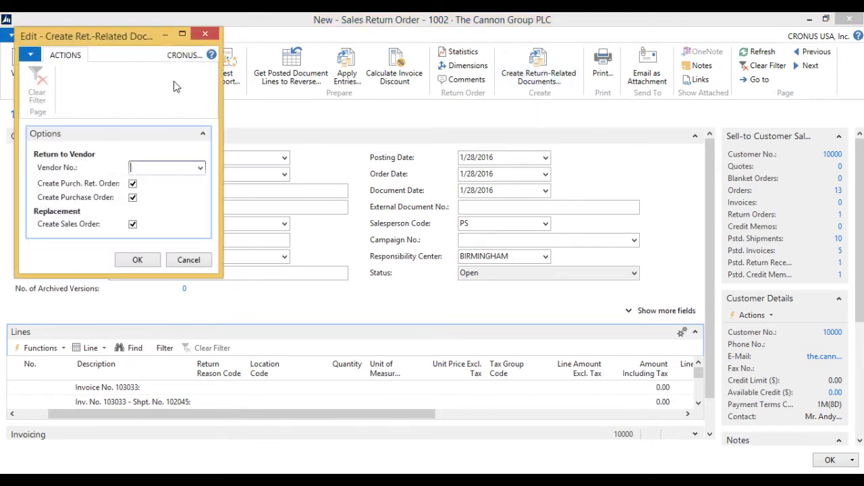
left_click_drag(133, 34, 225, 66)
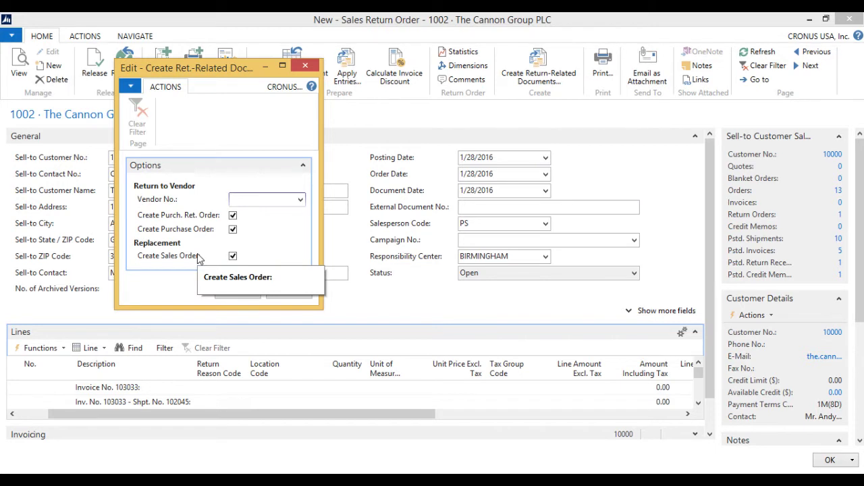
left_click(300, 203)
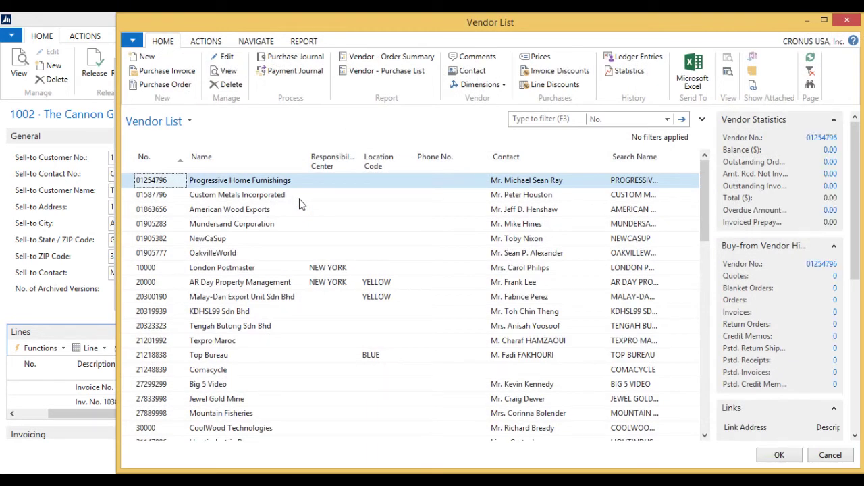
left_click(256, 199)
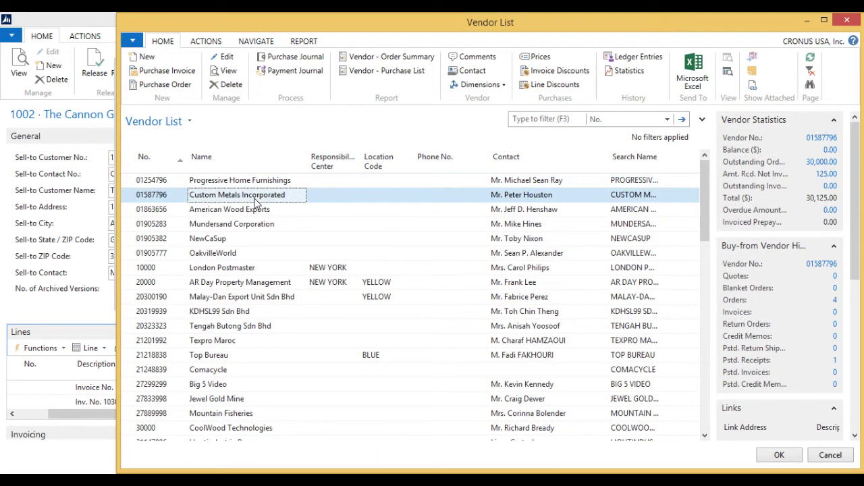
left_click(780, 457)
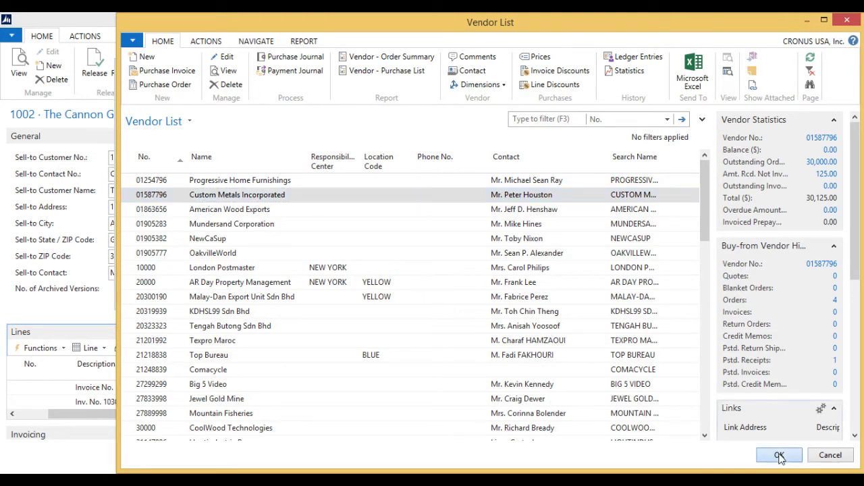
left_click(235, 293)
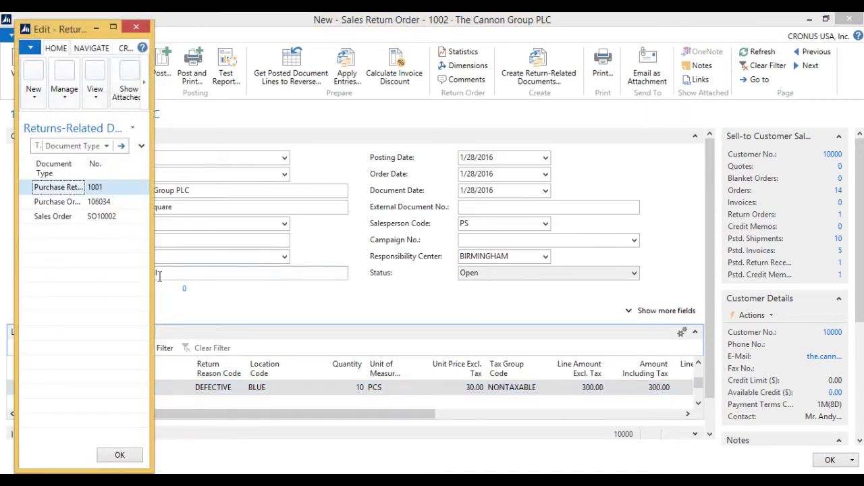
- Browse the three returns-related documents and open the card for purchase return order 1001
left_click_drag(154, 273, 305, 310)
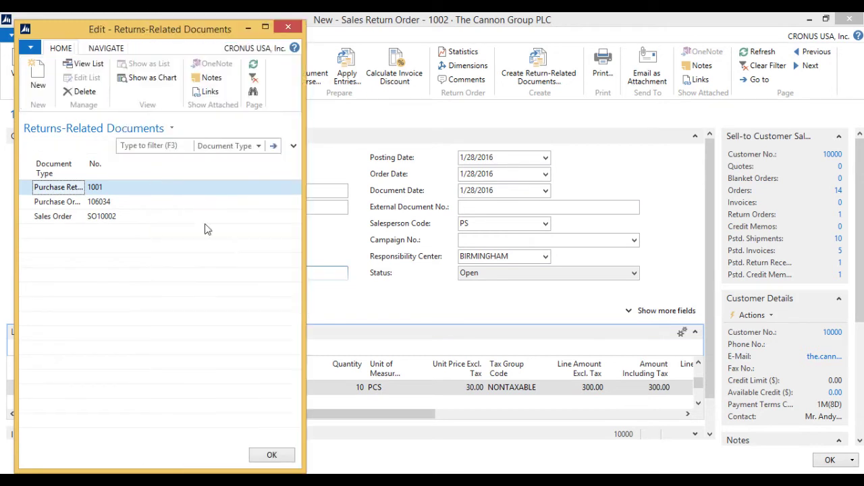
left_click_drag(149, 189, 150, 189)
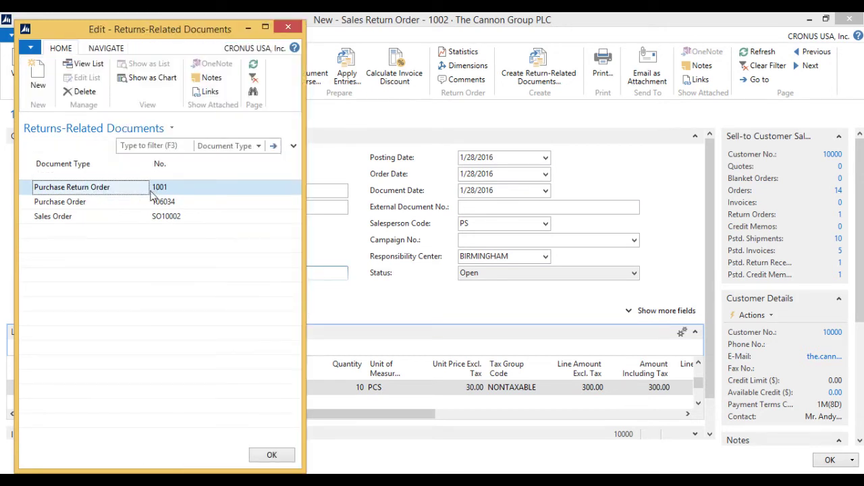
left_click(181, 202)
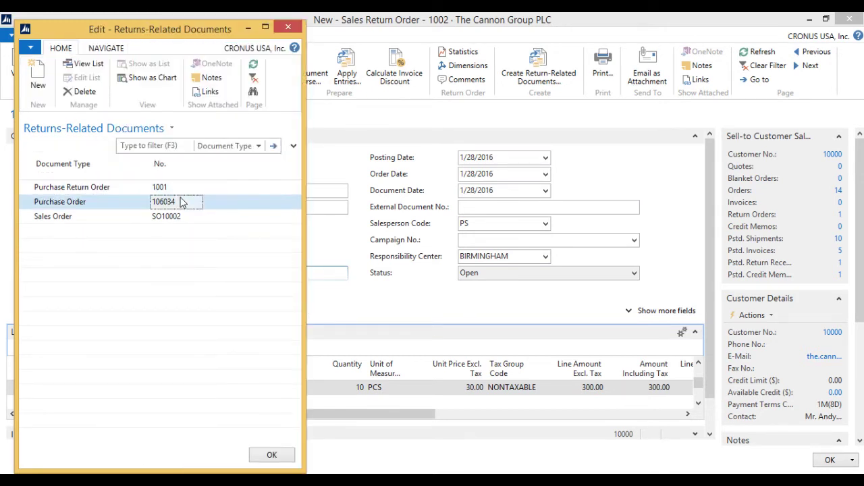
key("Up")
key("Down")
left_click(184, 217)
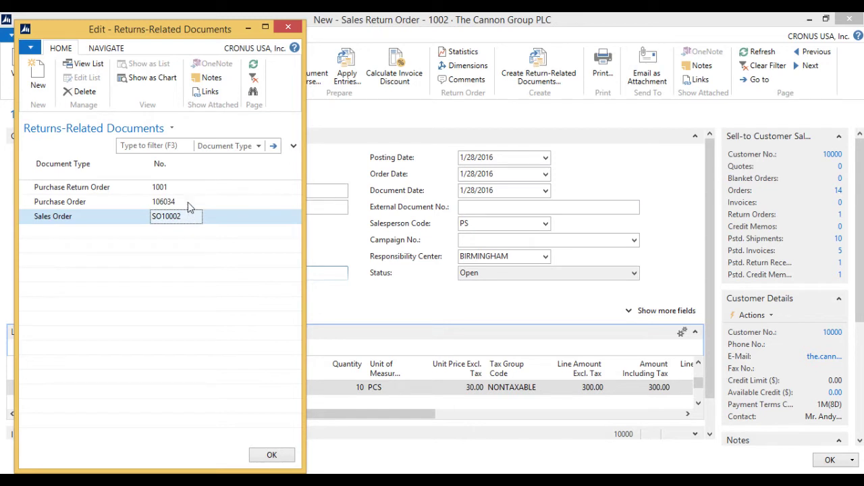
left_click(188, 203)
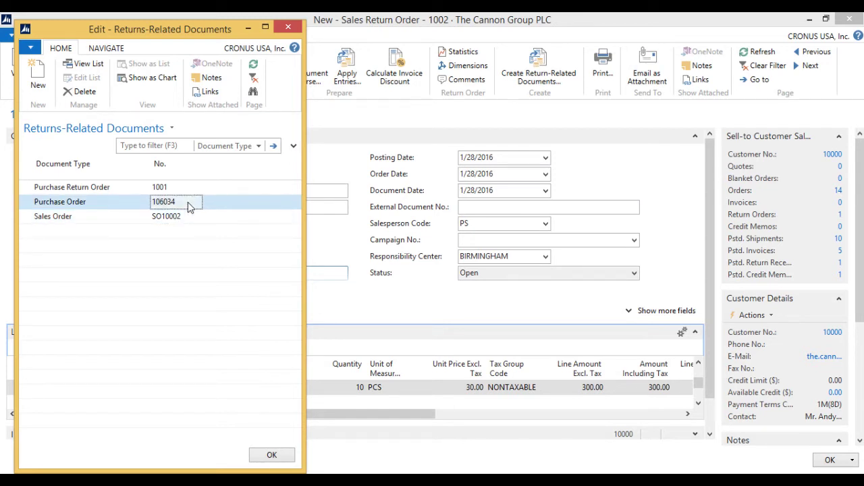
left_click(106, 49)
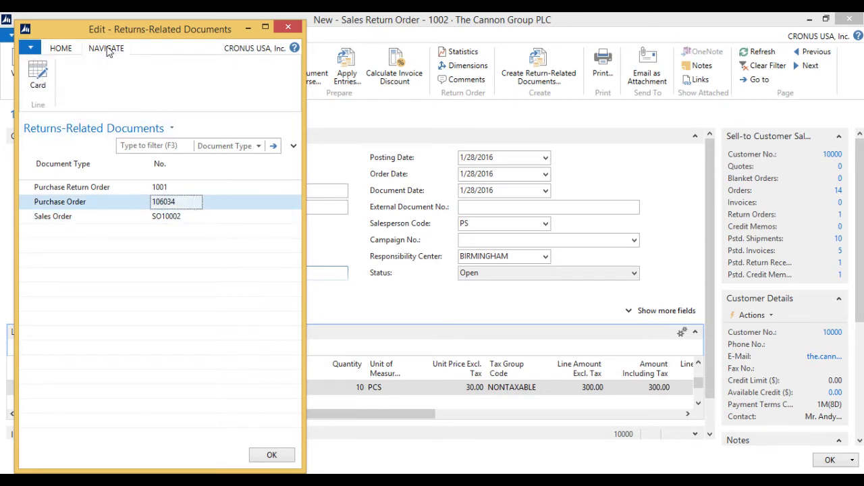
left_click(93, 187)
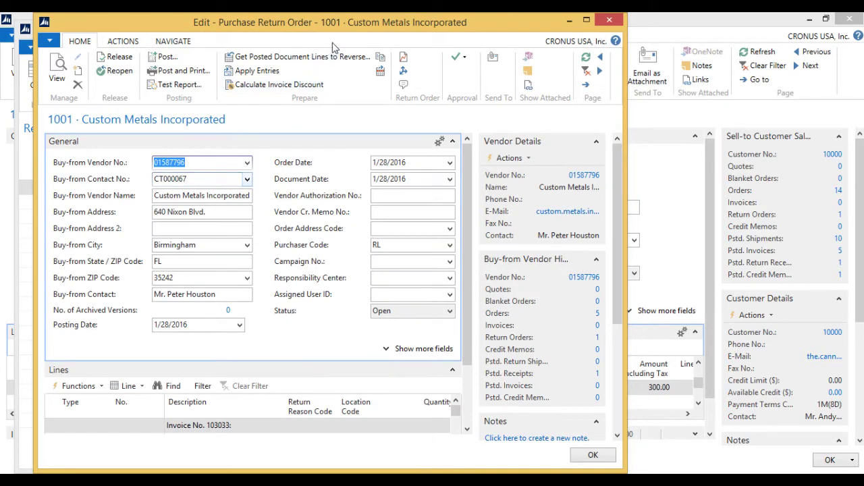
- Maximize purchase return order 1001, inspect its Coffee Mug line, then close it
double_click(362, 24)
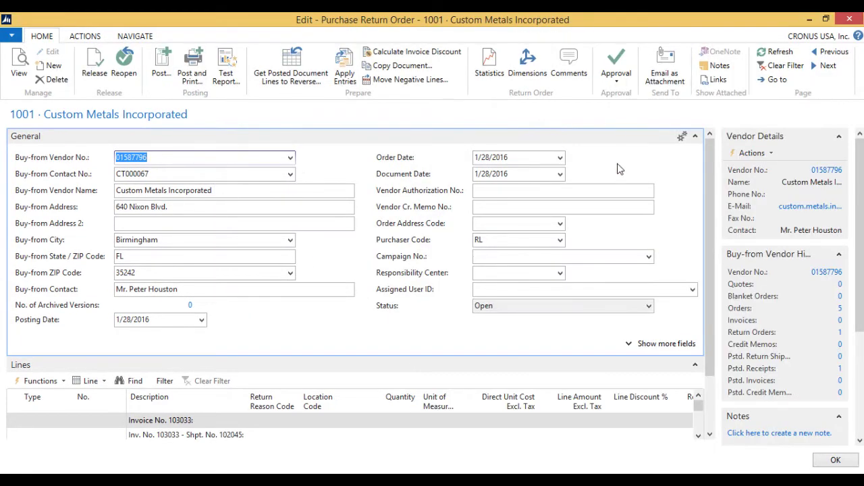
left_click(695, 136)
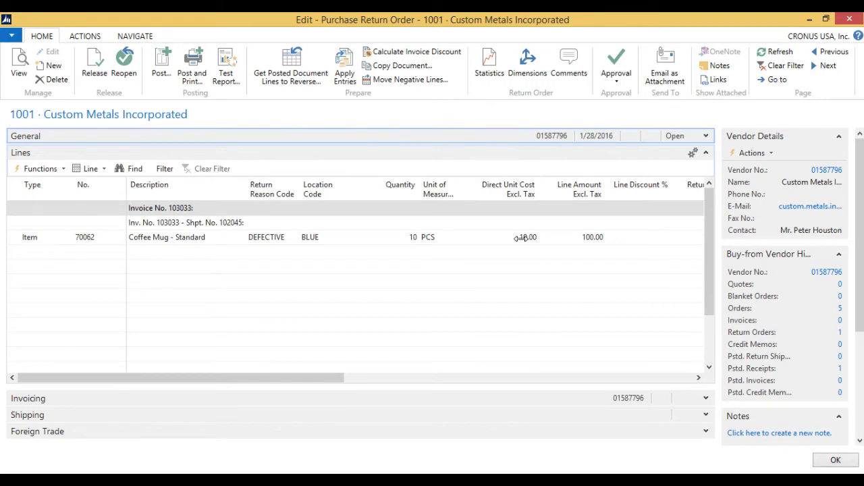
left_click(849, 22)
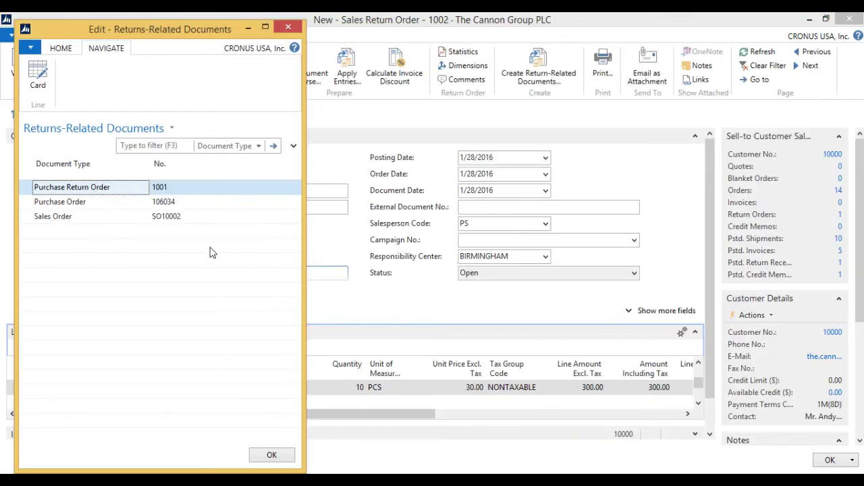
- Open sales order SO10002, confirm 10 Coffee Mugs at 30.00, then close it
left_click(68, 219)
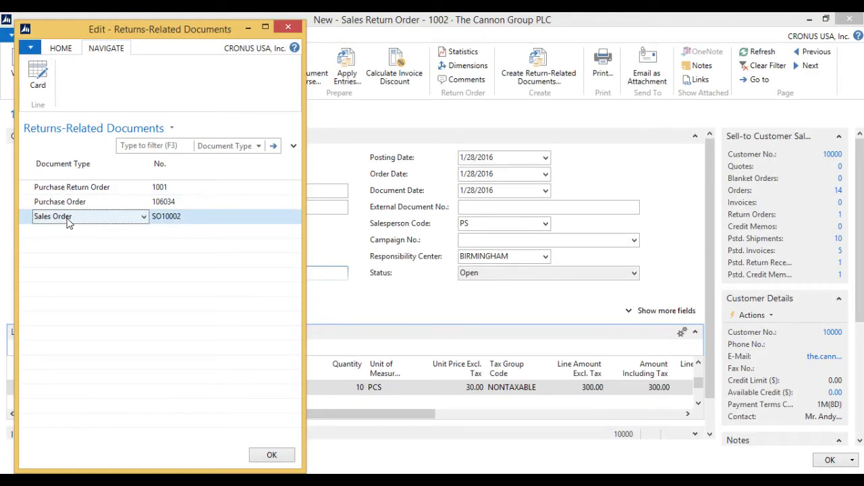
left_click(39, 76)
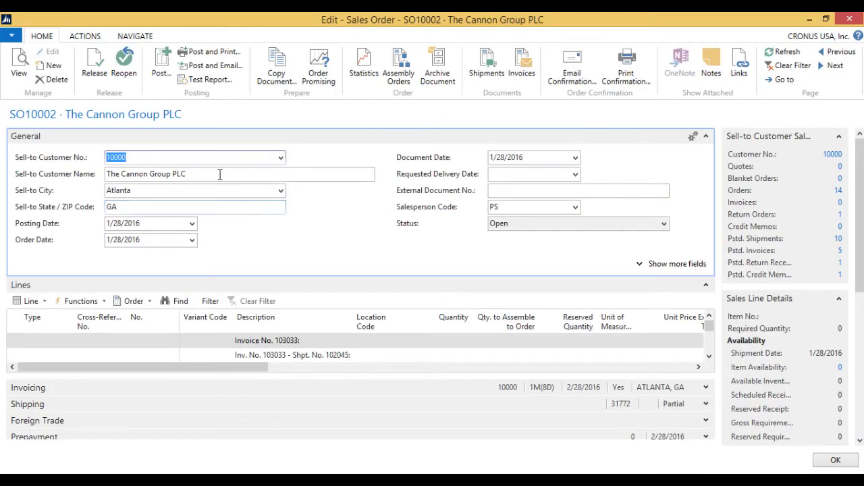
left_click(709, 356)
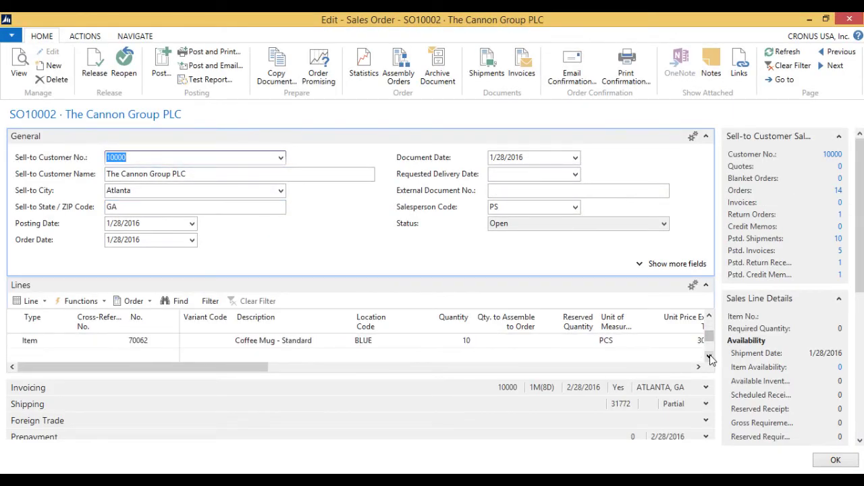
left_click(698, 366)
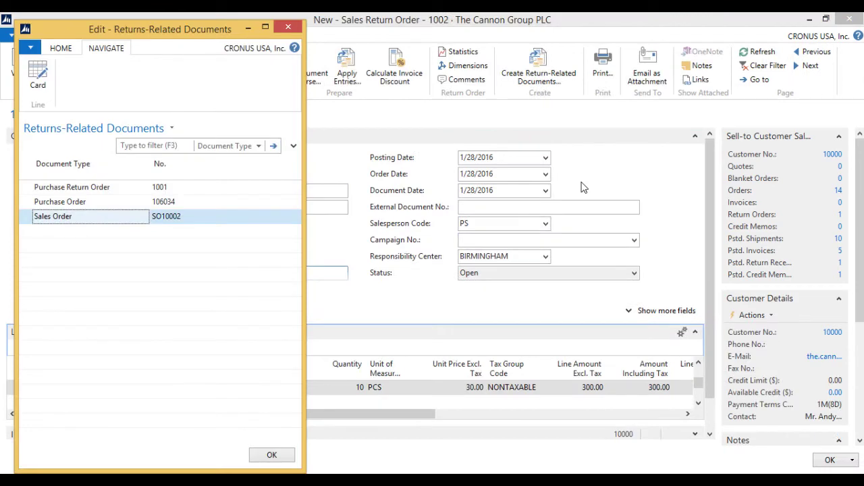
- Close Return-Related Documents and post return order 1002 as Receive and Invoice, creating credit memo 104006
left_click(288, 27)
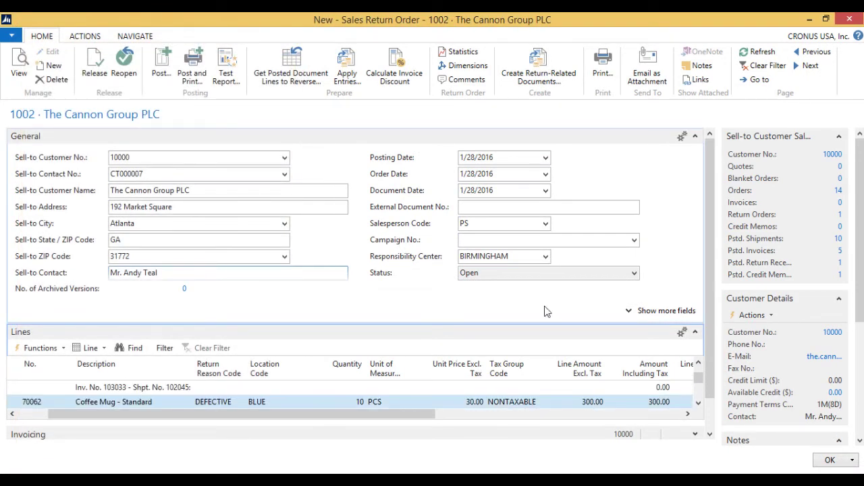
left_click_drag(411, 412, 576, 440)
left_click(161, 67)
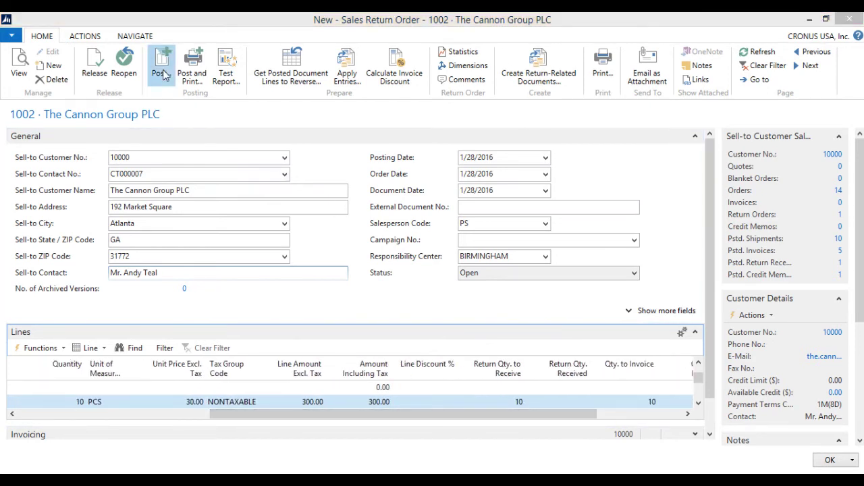
left_click(410, 272)
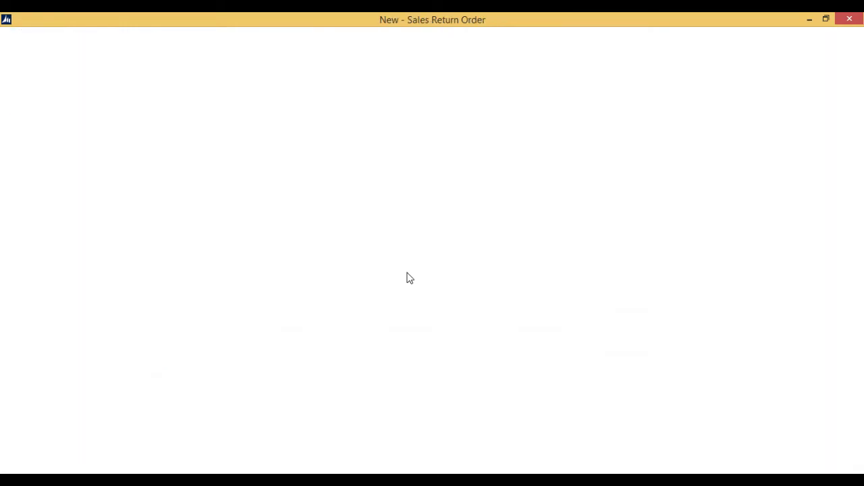
- Search for 'purchase re' and open the Purchase Return Orders list
left_click(738, 37)
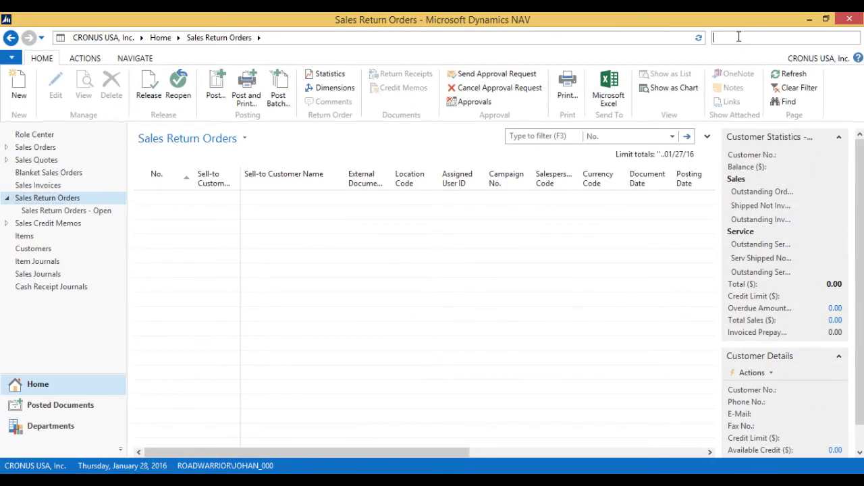
type("purchase re")
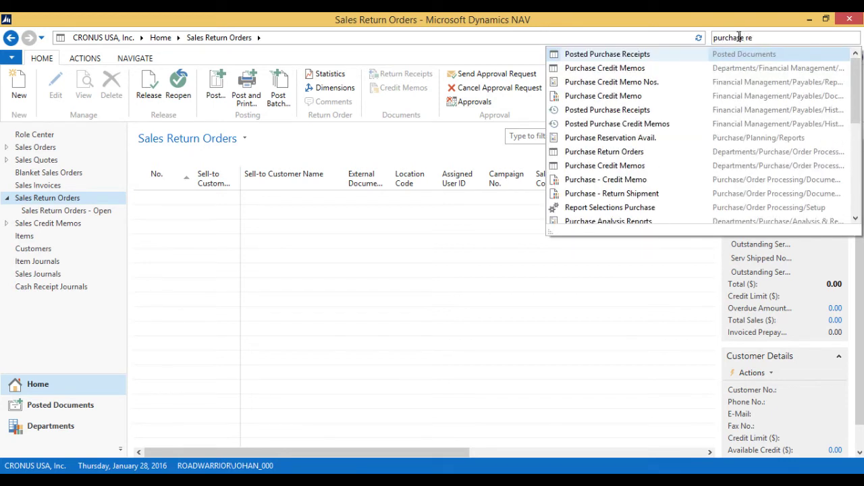
key("BackSpace")
key("BackSpace")
key("BackSpace")
type("re")
left_click(633, 151)
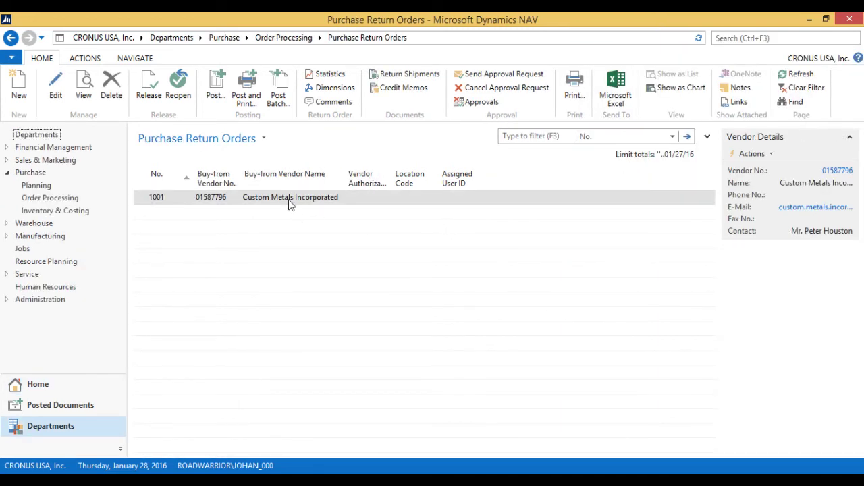
- Try to ship and invoice return order 1001, dismiss the missing Vendor Cr. Memo No. error, and open it
left_click(215, 91)
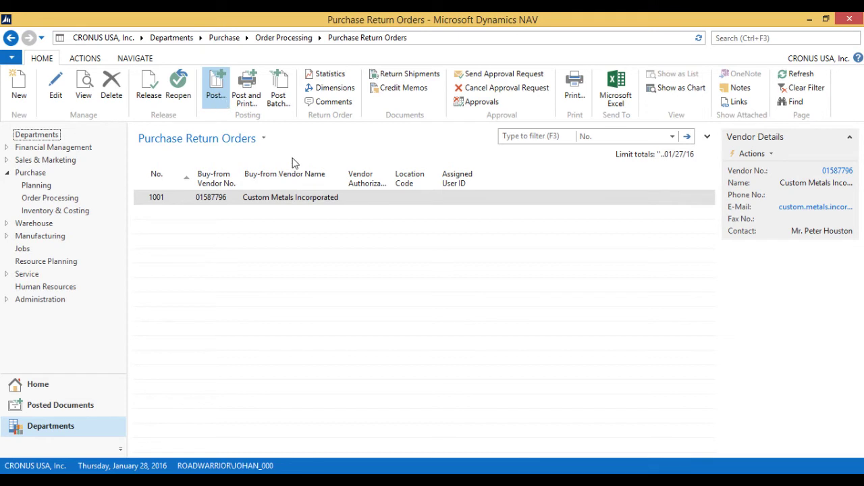
left_click(412, 272)
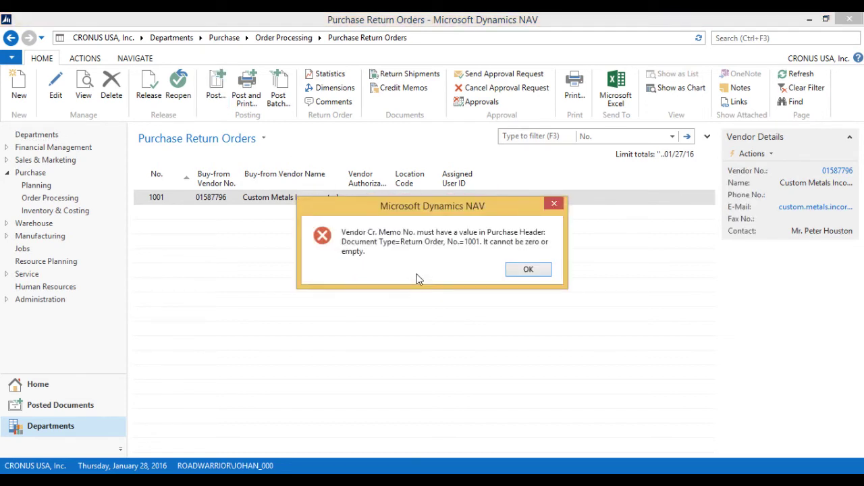
left_click(521, 270)
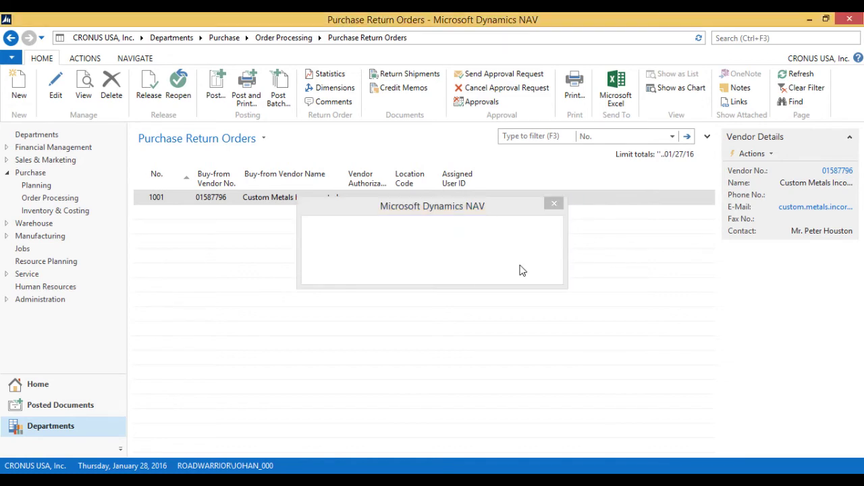
left_click(276, 200)
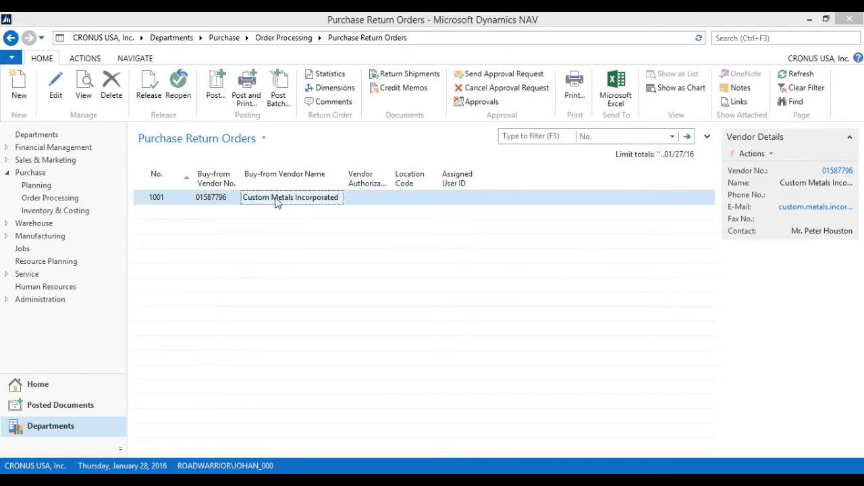
double_click(276, 200)
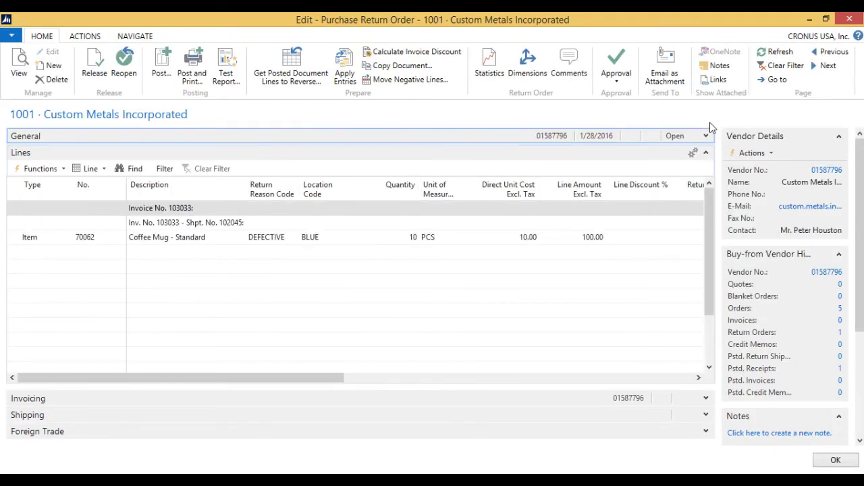
- Enter Vendor Cr. Memo No. ABC23423 on return order 1001
left_click(706, 135)
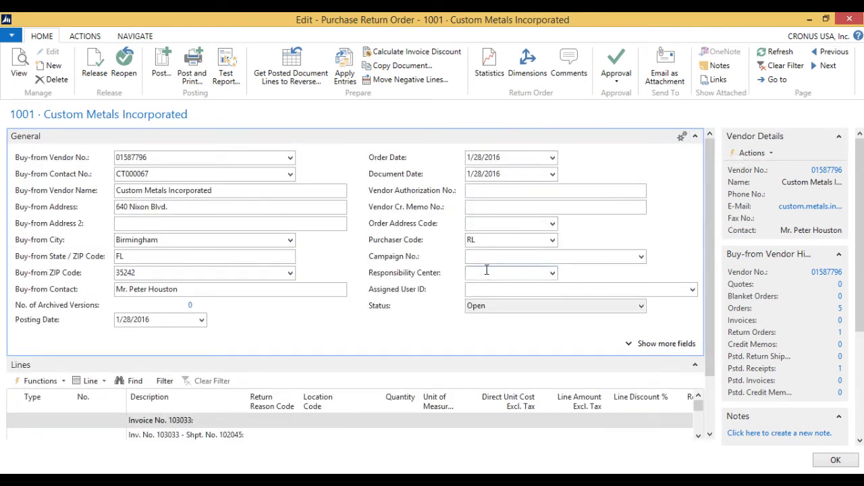
left_click(484, 206)
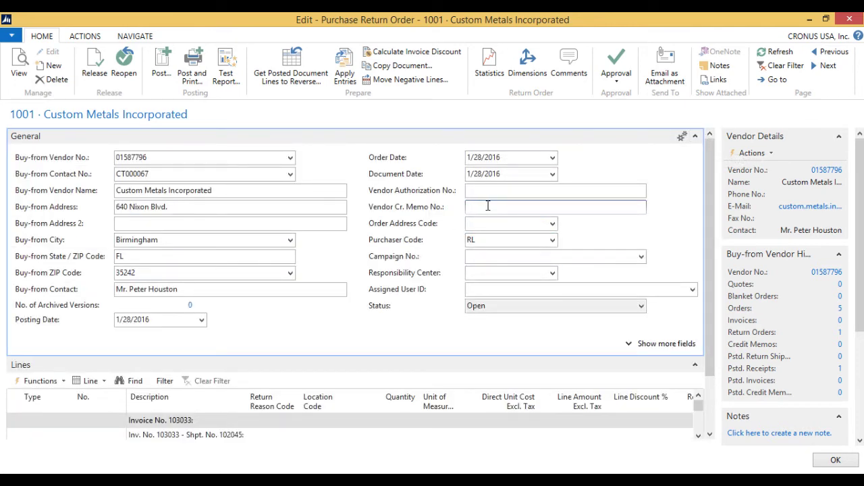
type("ABC234231")
- Ship and invoice return order 1001 as credit memo 109003, then search for 'purchase ord'
left_click(160, 66)
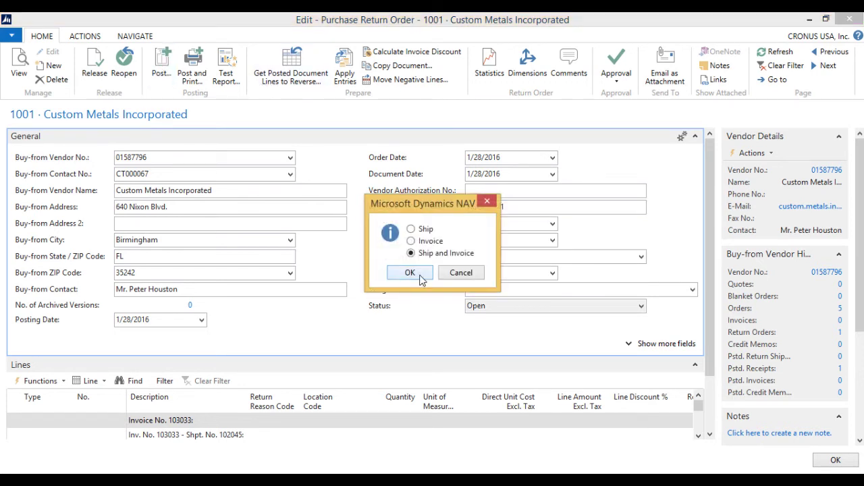
left_click(410, 272)
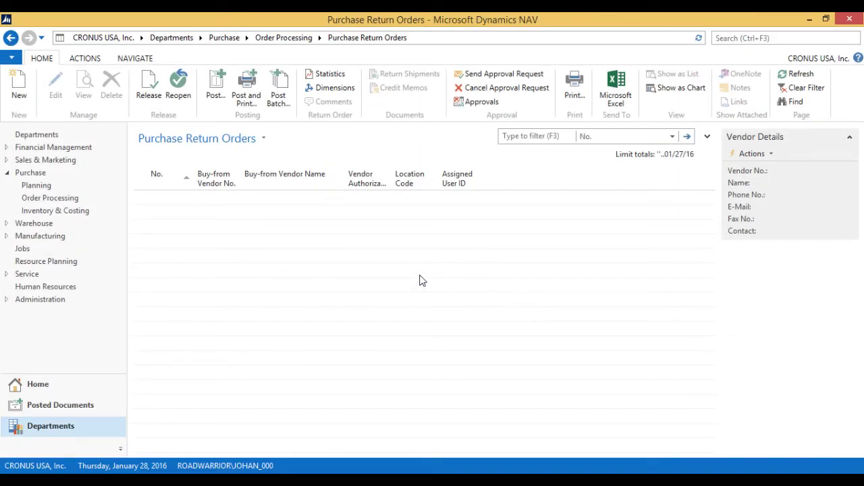
left_click(737, 39)
type("purchase ord")
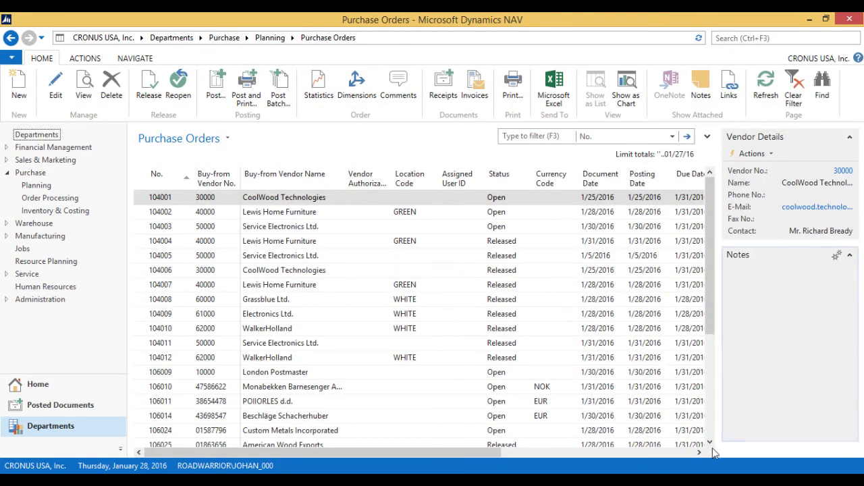
- Scroll the Purchase Orders list and open purchase order 106034 for Custom Metals Incorporated
left_click(710, 442)
left_click(710, 442)
left_click(709, 442)
left_click(710, 442)
left_click(709, 442)
left_click(709, 442)
left_click(710, 442)
left_click(710, 442)
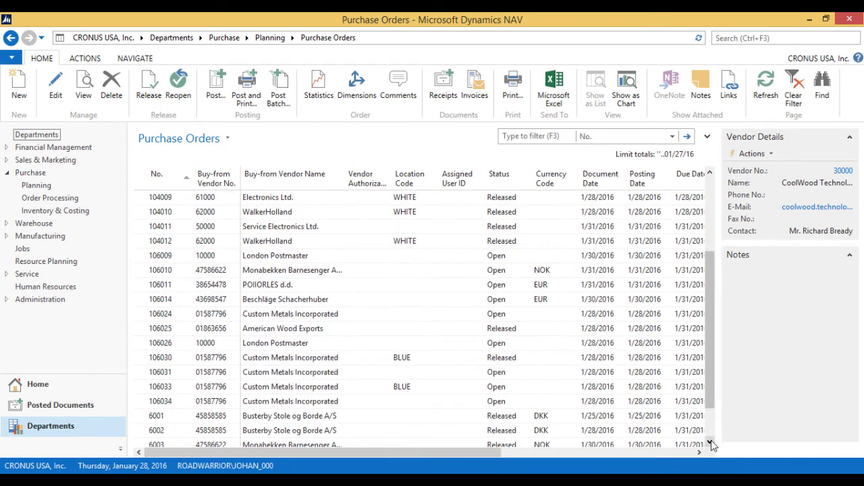
left_click(316, 405)
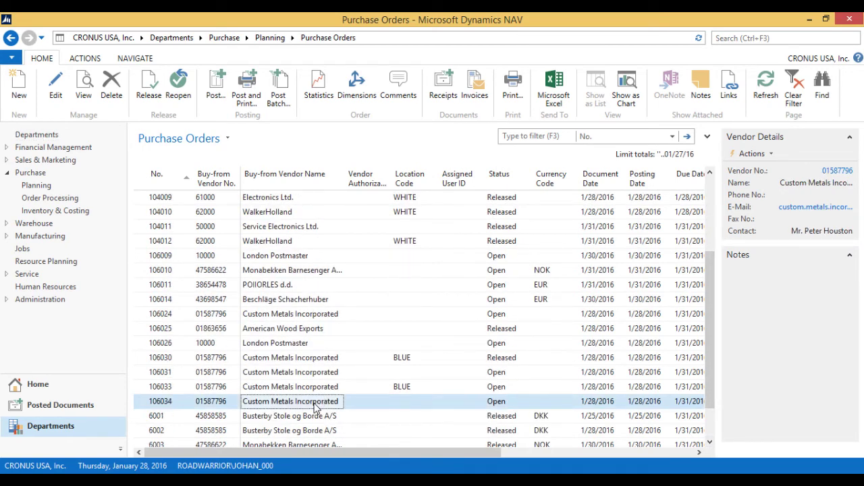
double_click(316, 404)
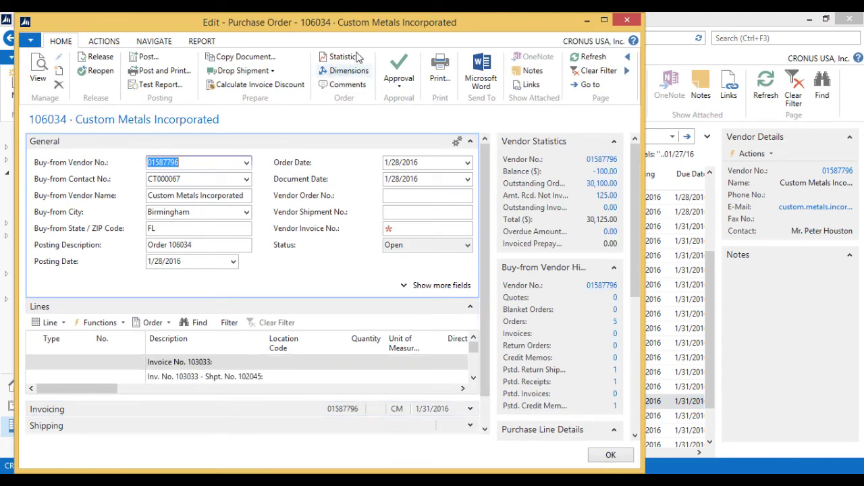
- Enter vendor invoice number INV and receive and invoice purchase order 106034
double_click(378, 24)
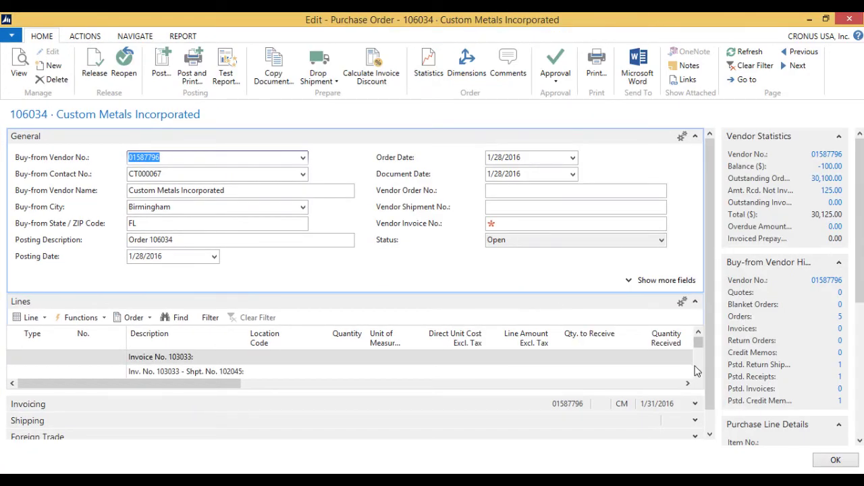
left_click(699, 374)
left_click(699, 375)
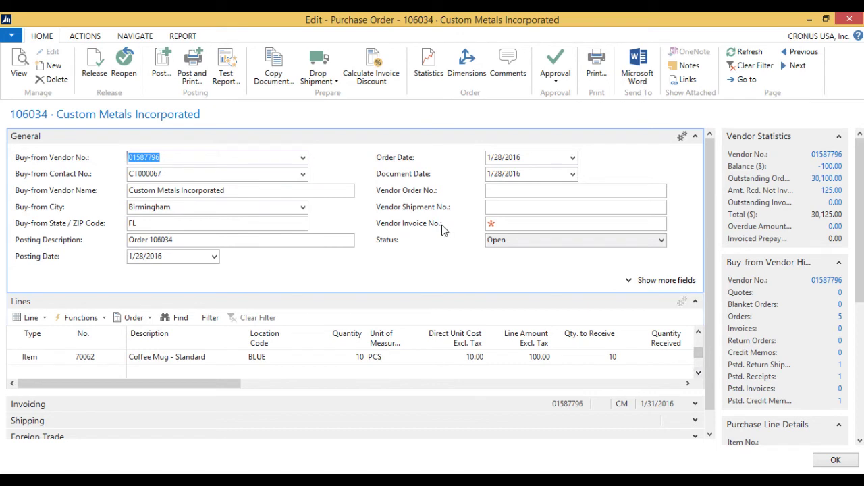
left_click(522, 223)
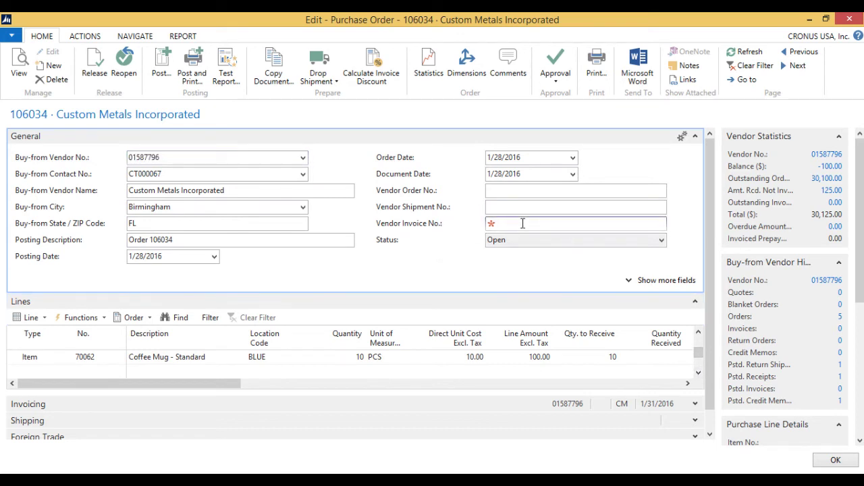
type("INV234234")
left_click(160, 65)
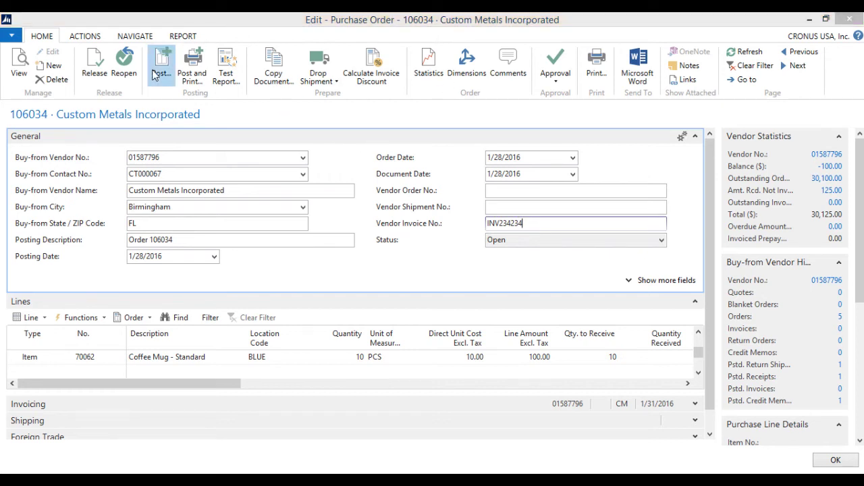
left_click(413, 274)
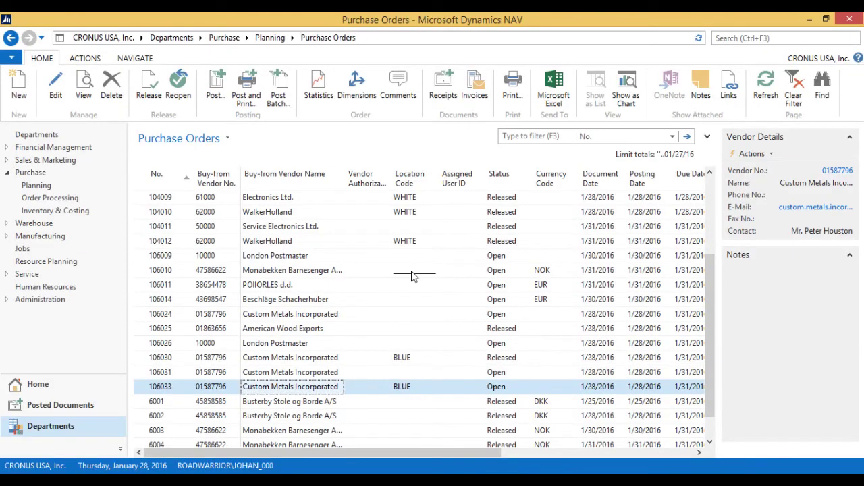
left_click(749, 38)
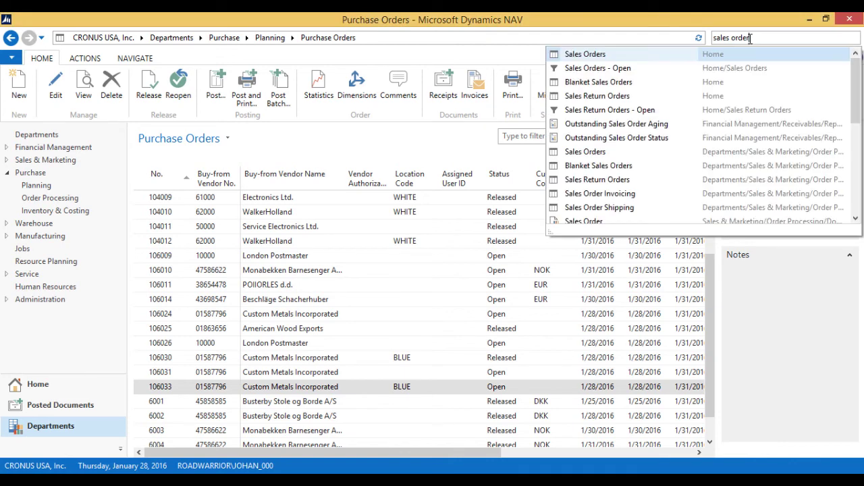
- Open sales order SO10002 for The Cannon Group PLC from the Sales Orders list
left_click(586, 56)
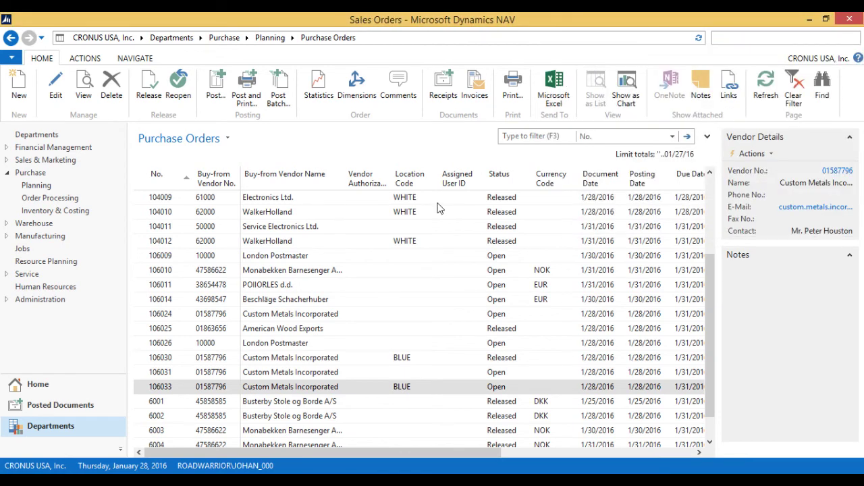
key("Down")
left_click(327, 446)
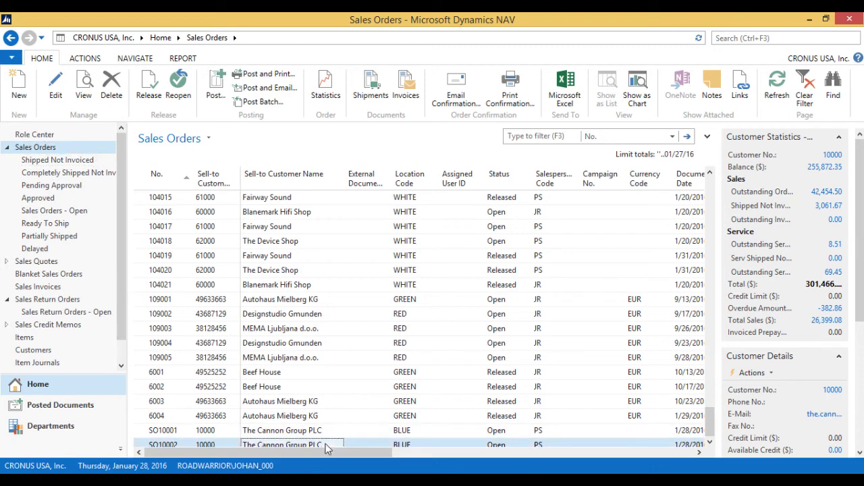
left_click(709, 442)
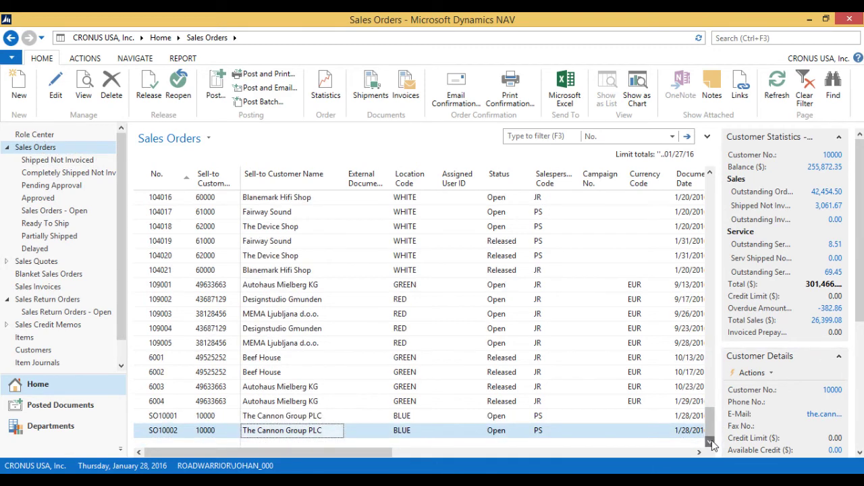
double_click(299, 433)
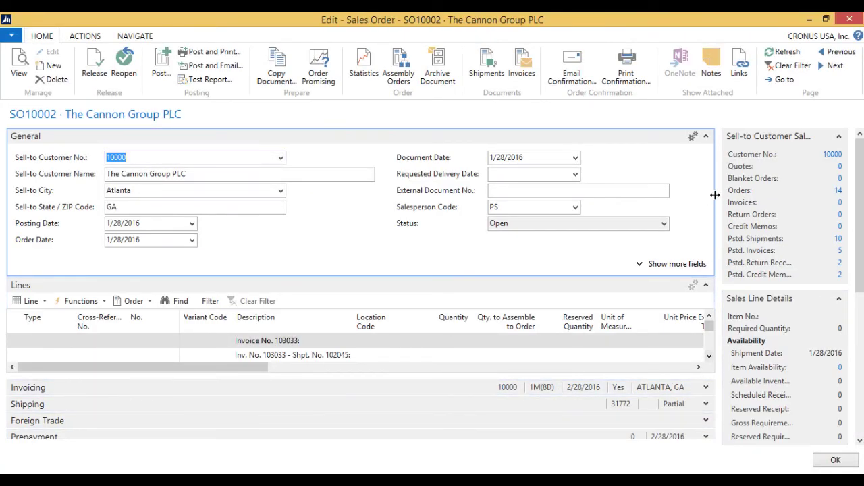
- Collapse General and post SO10002 with Ship and Invoice
left_click(704, 135)
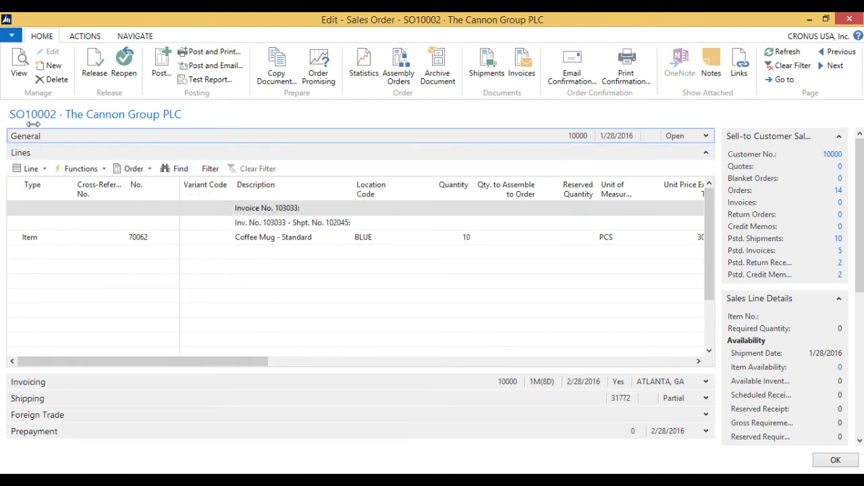
left_click(162, 65)
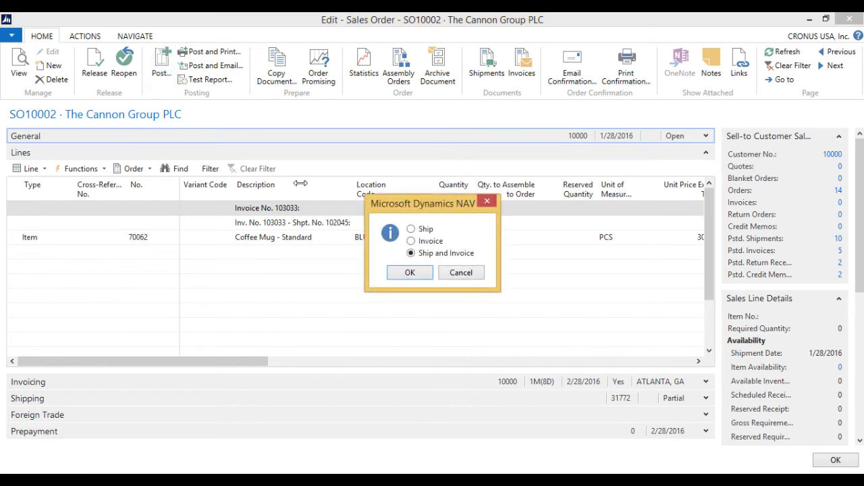
left_click(396, 270)
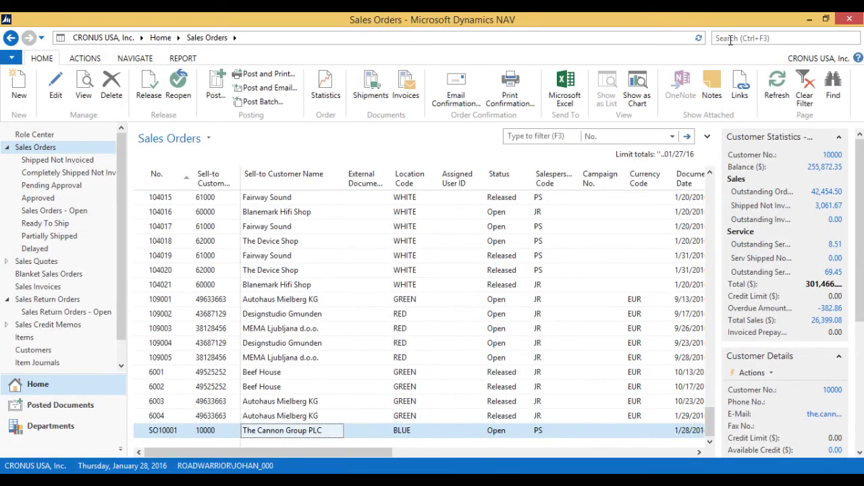
- Filter the Items list by Description 'coff' and open Ledger Entries for item 70062 Coffee Mug - Standard
left_click(730, 38)
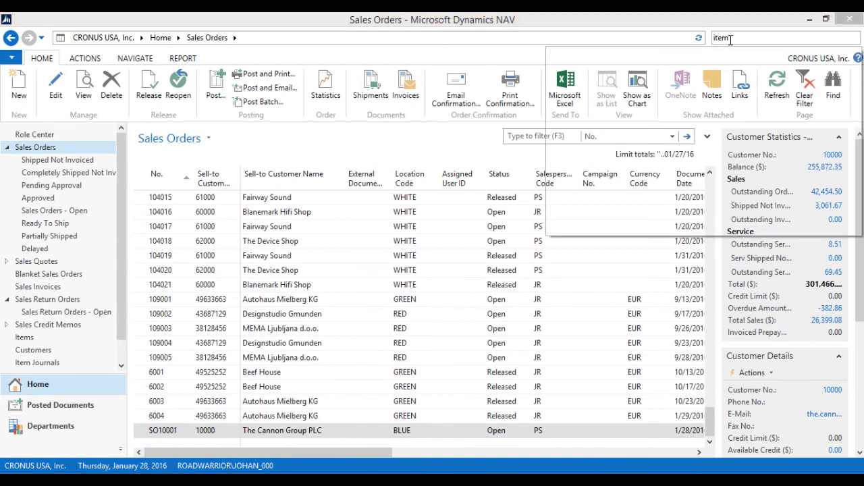
left_click(579, 61)
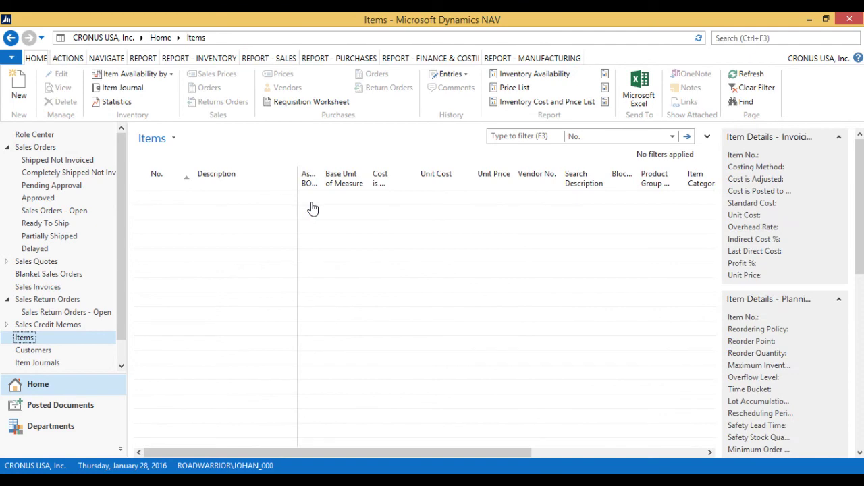
left_click(525, 136)
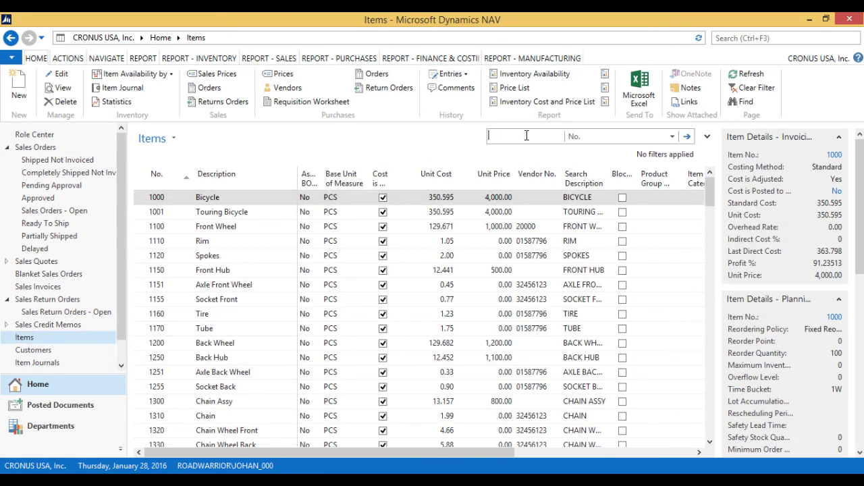
left_click(585, 139)
left_click(593, 165)
key("Return")
left_click(451, 74)
left_click(471, 90)
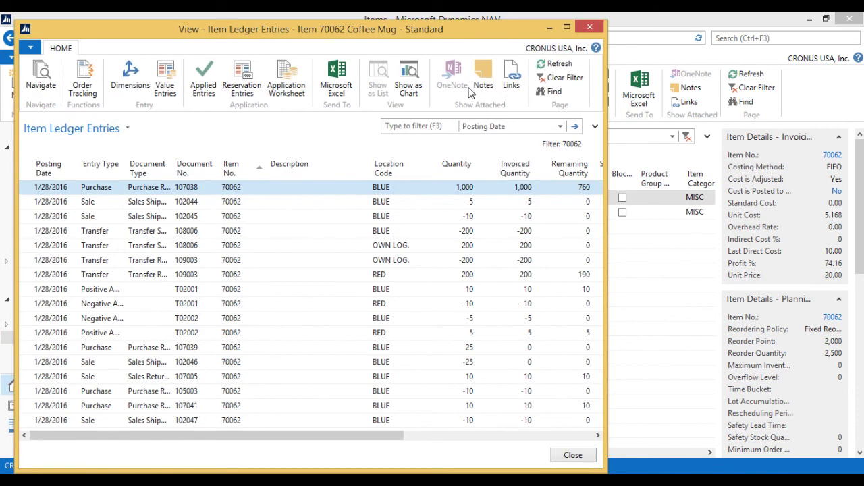
- Maximize Item Ledger Entries and autofit the Document Type column to show full names
left_click(567, 28)
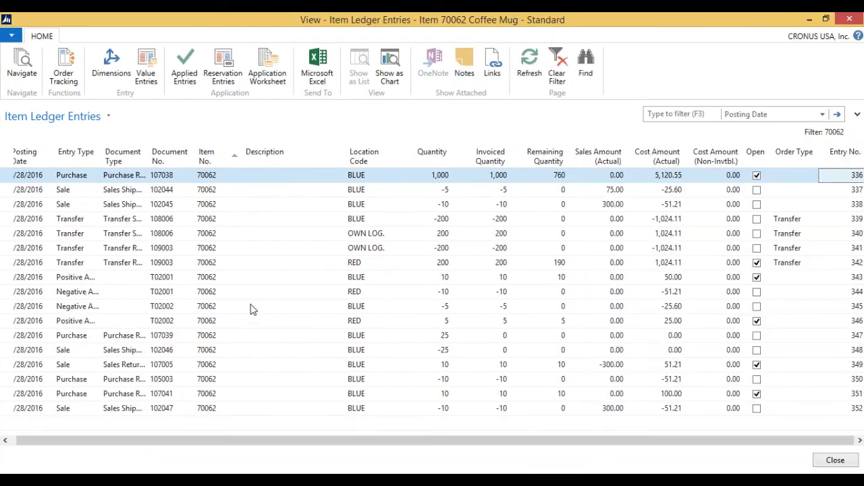
left_click(174, 364)
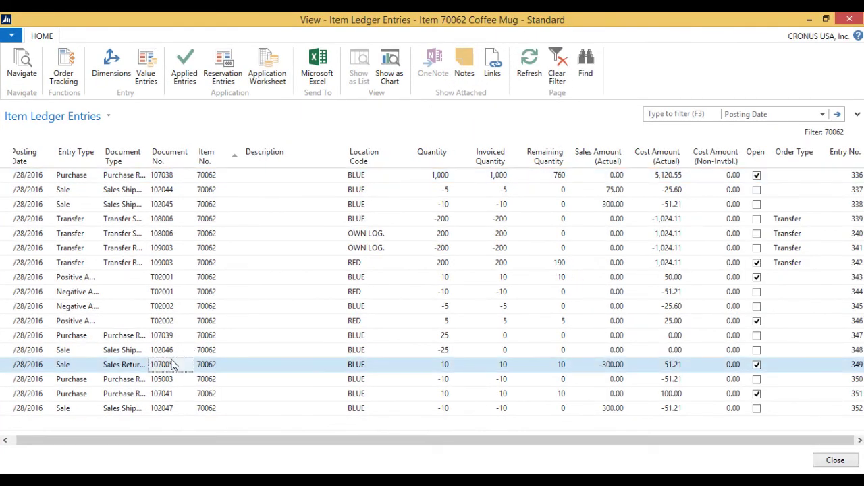
key("Down")
key("Down")
key("Down")
key("Up")
key("Up")
key("Up")
key("Up")
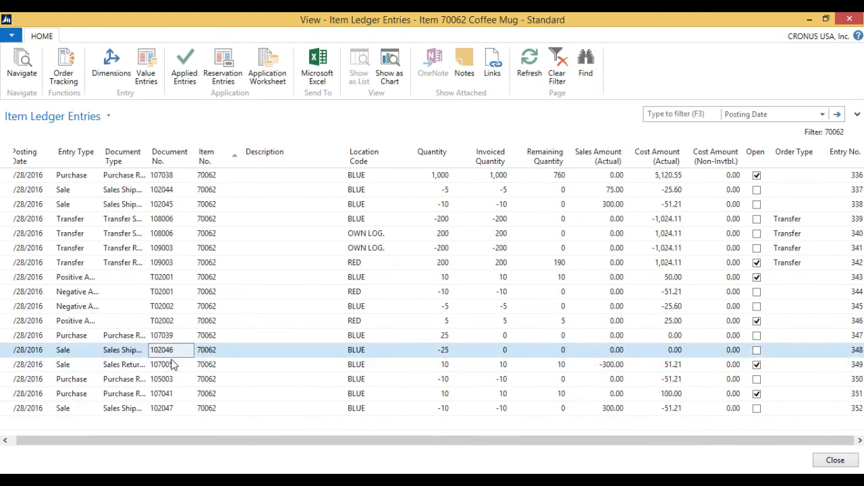
double_click(146, 153)
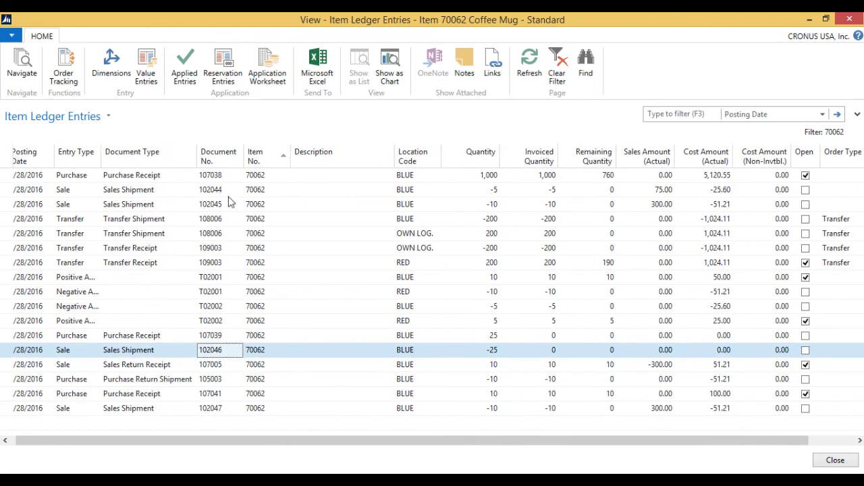
- Review return receipt 107005 (cost 51.21), return shipment 105003, and sales shipment 102047 (quantity -10)
key("Down")
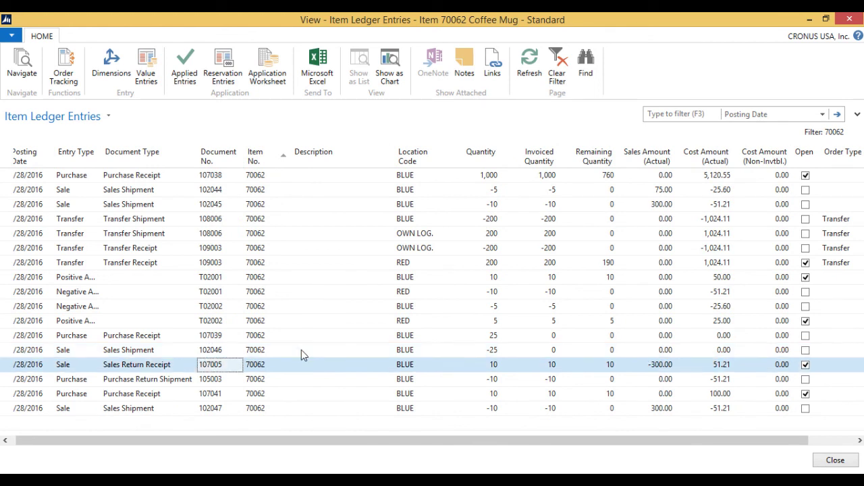
key("Right")
key("Right")
key("Right")
key("Right")
key("Right")
key("Right")
key("Right")
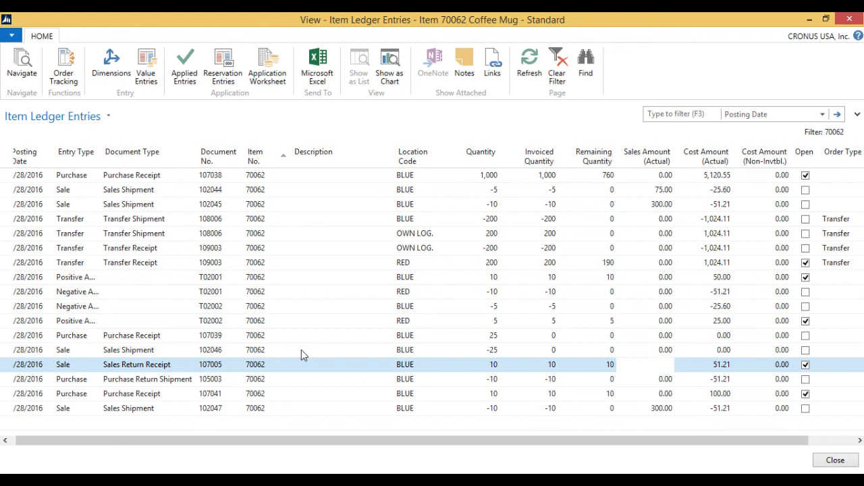
key("Right")
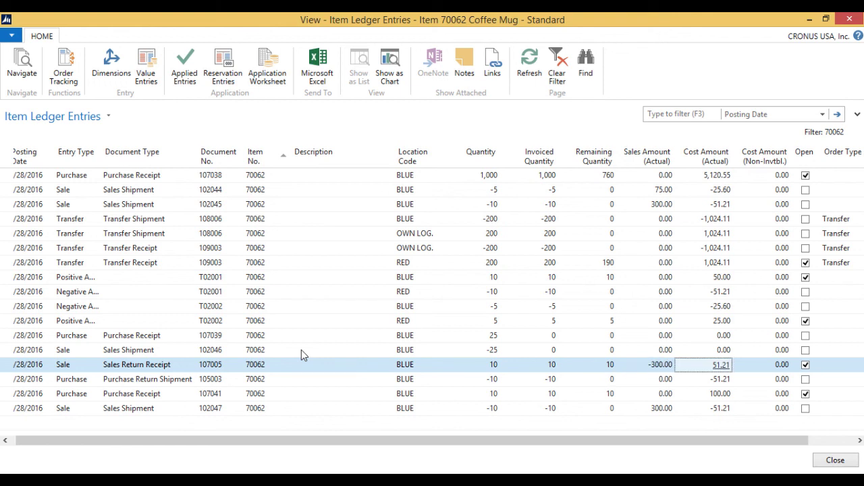
key("Down")
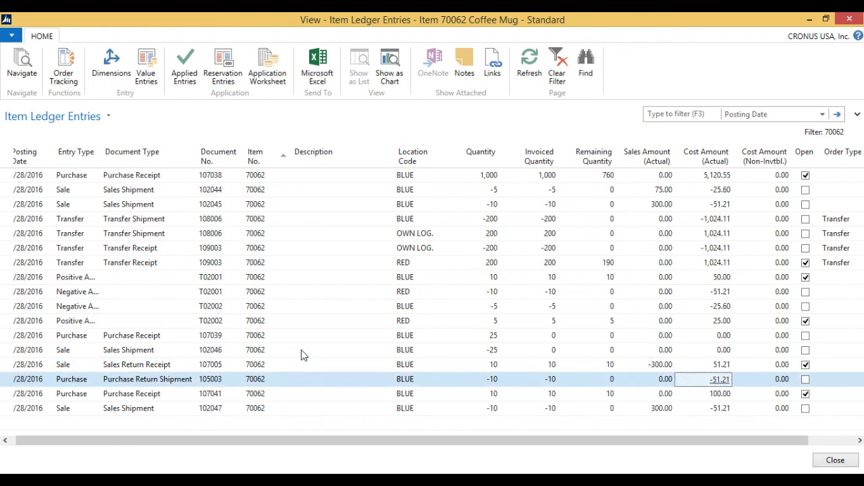
key("Up")
key("Down")
key("Down")
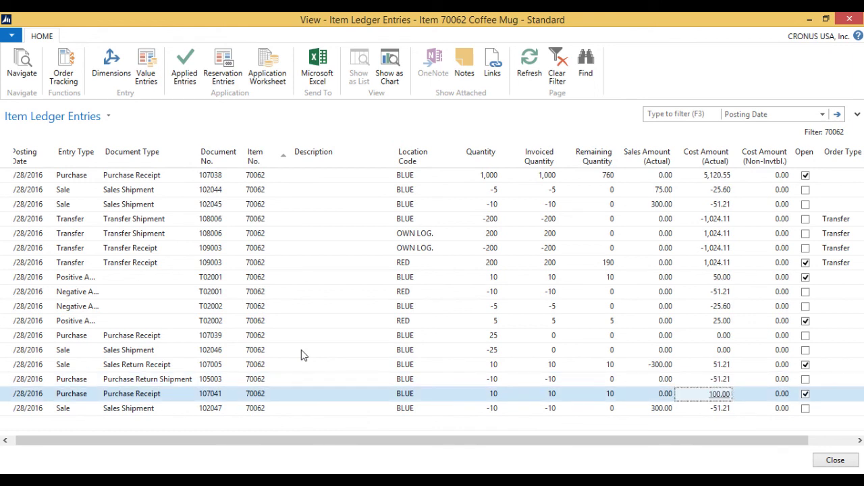
key("Down")
key("Left")
key("Left")
key("Left")
key("Left")
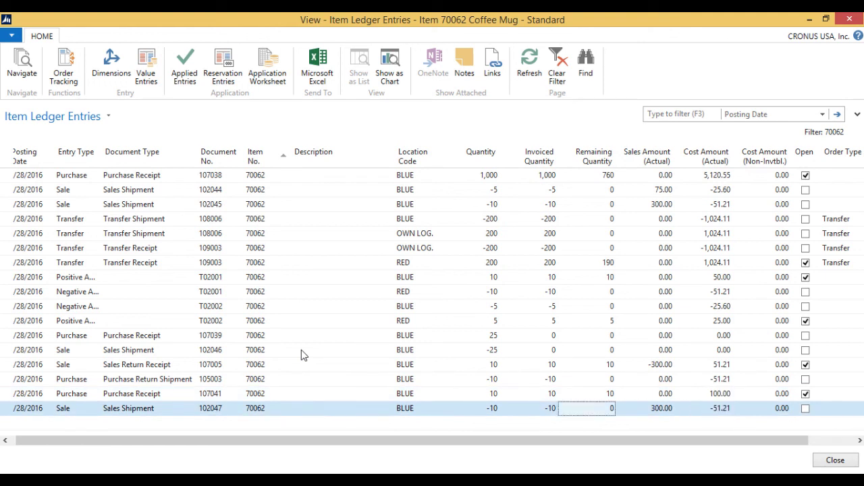
key("Up")
key("Up")
key("Up")
key("Down")
key("Down")
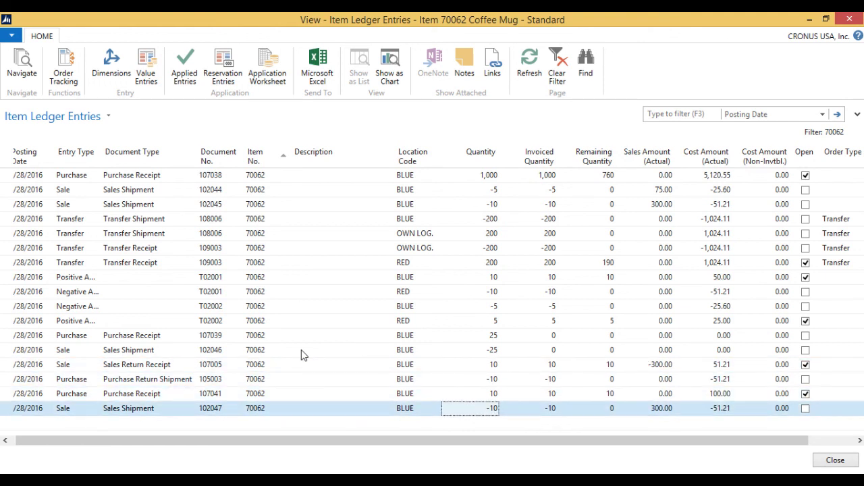